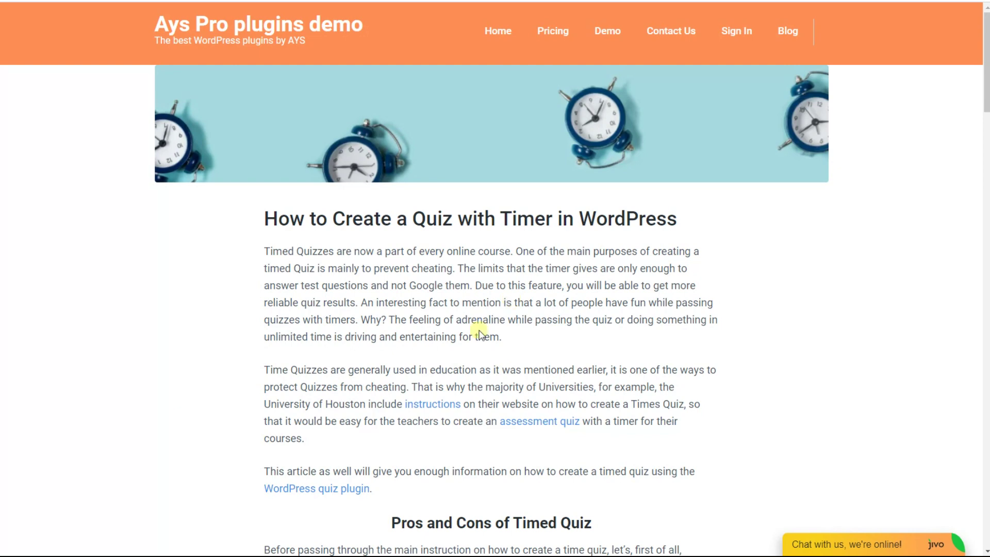
- Scroll down through the timed-quiz article on the Ays Pro demo site
scroll(479, 333, down, 8)
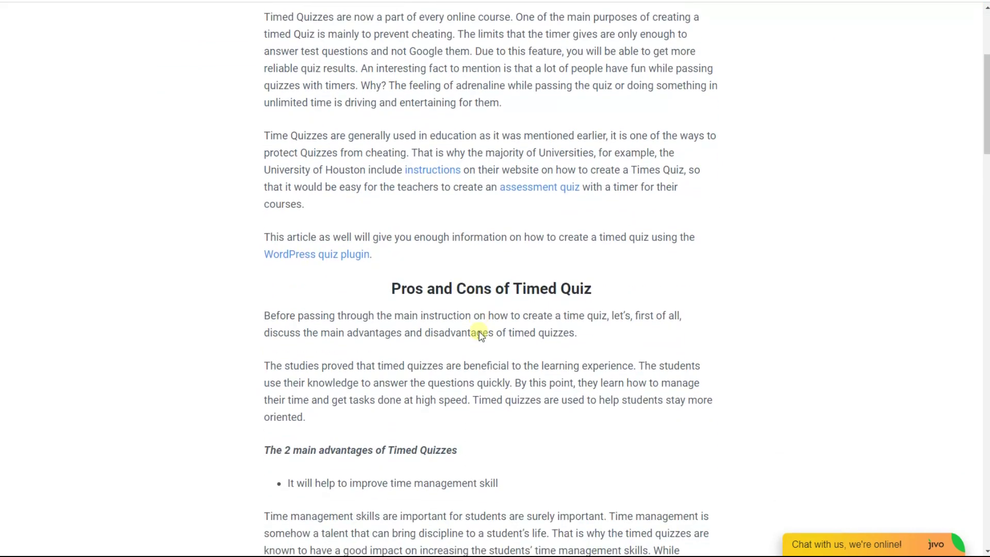
scroll(479, 334, down, 6)
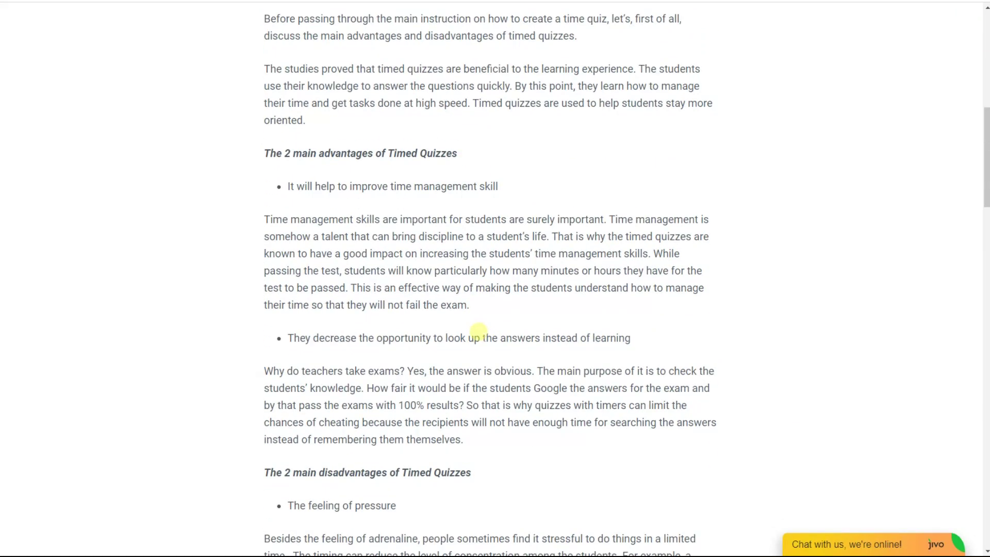
scroll(478, 335, down, 4)
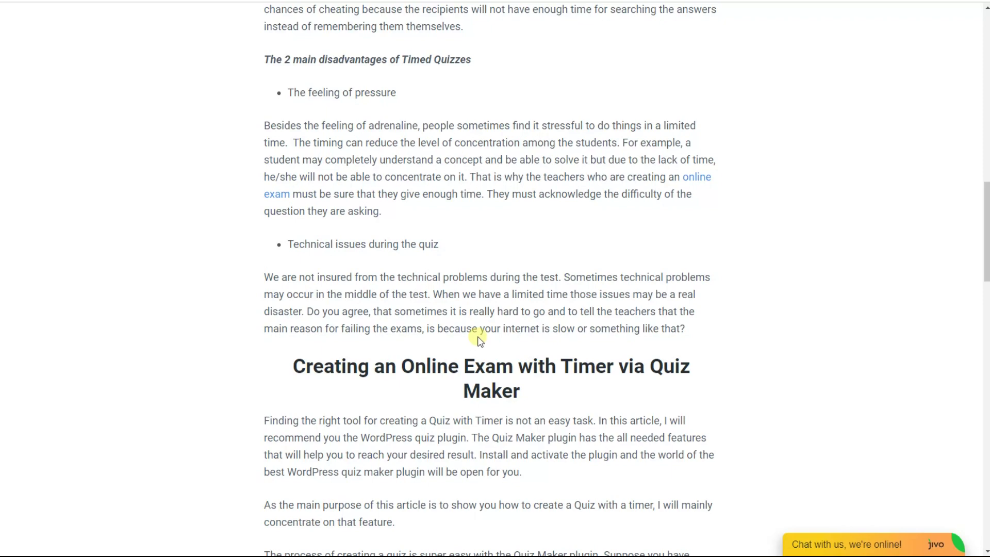
scroll(478, 338, down, 7)
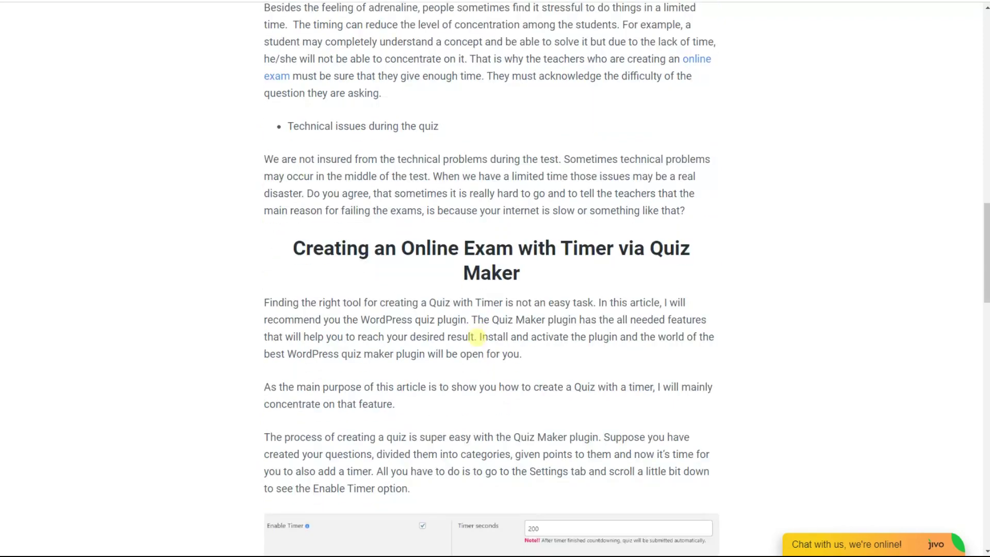
scroll(478, 342, down, 10)
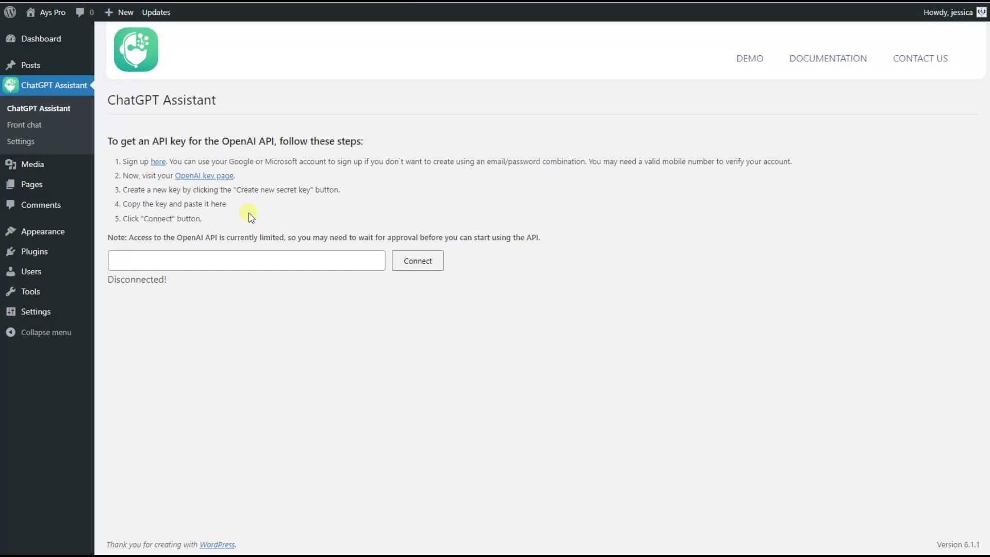
- Generate a new secret key on the OpenAI API keys page and copy it
click(204, 175)
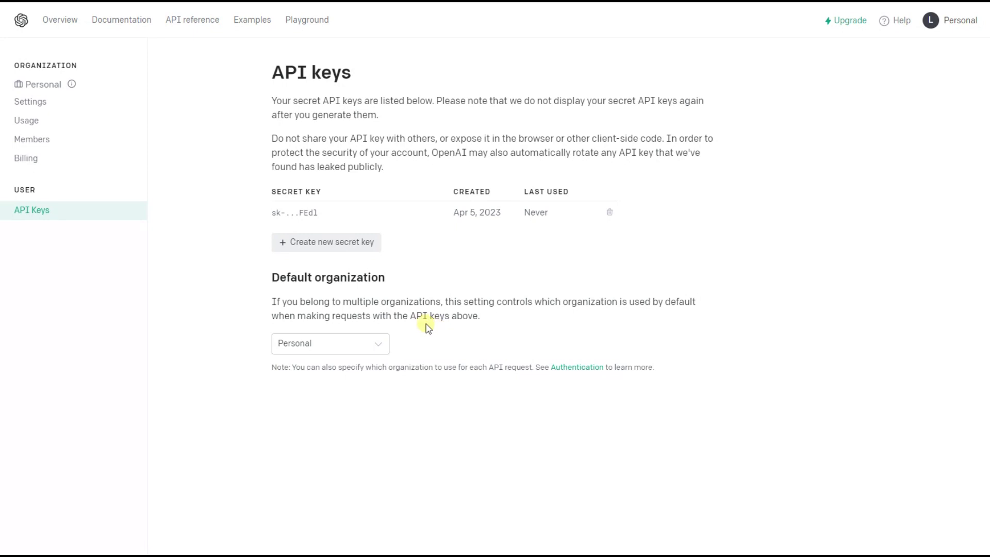
click(370, 247)
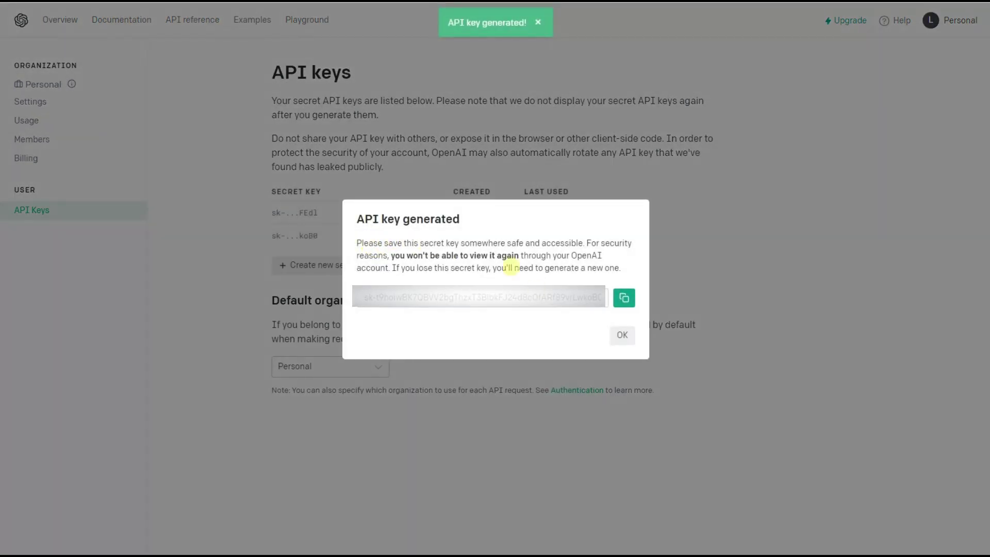
click(624, 298)
- Paste the new OpenAI key into the ChatGPT Assistant plugin, connect it, and reload the page
click(622, 335)
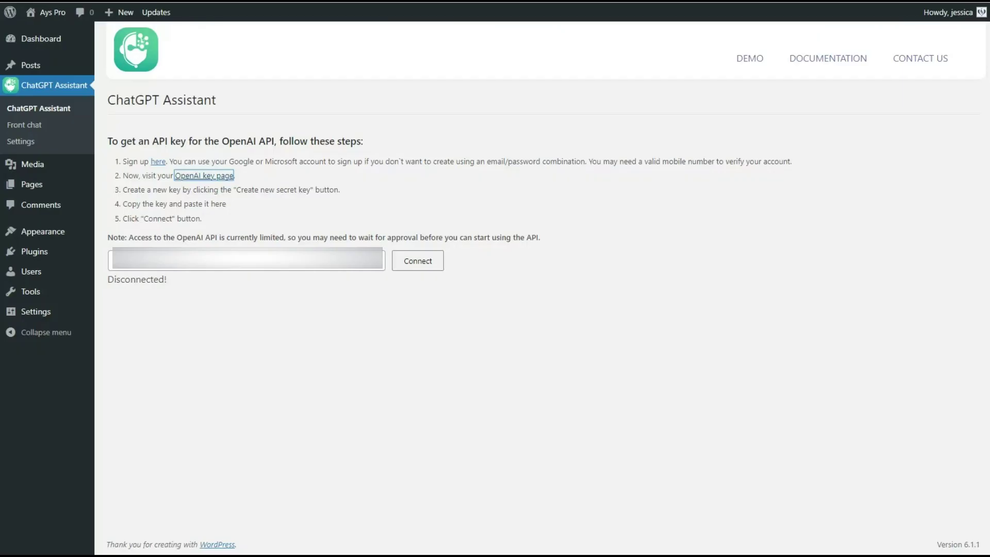
click(305, 257)
key(ctrl+v)
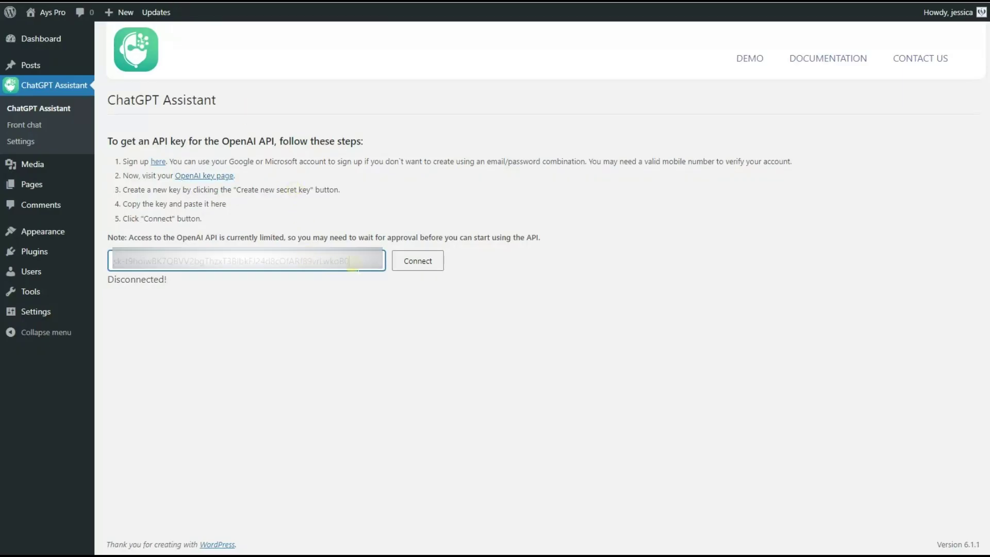
click(420, 268)
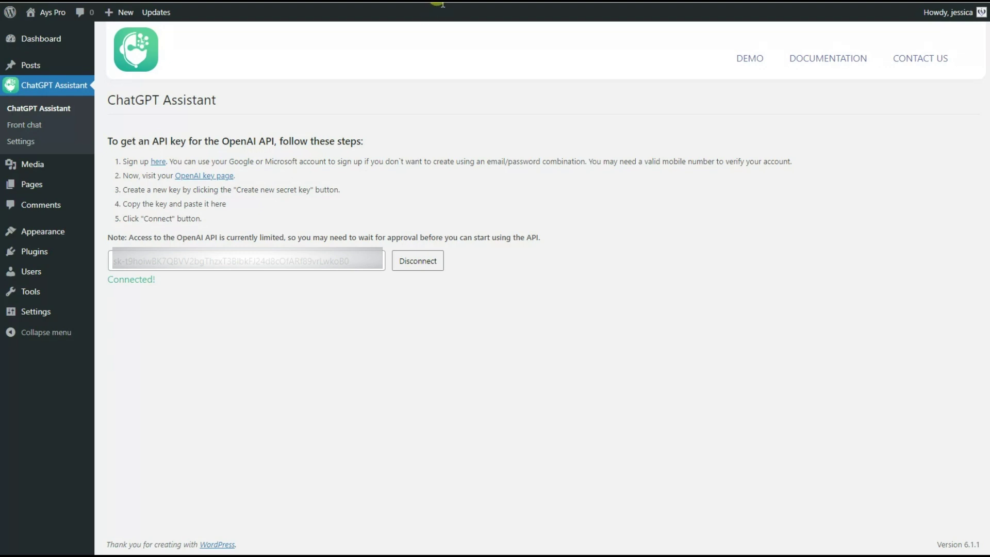
click(442, 4)
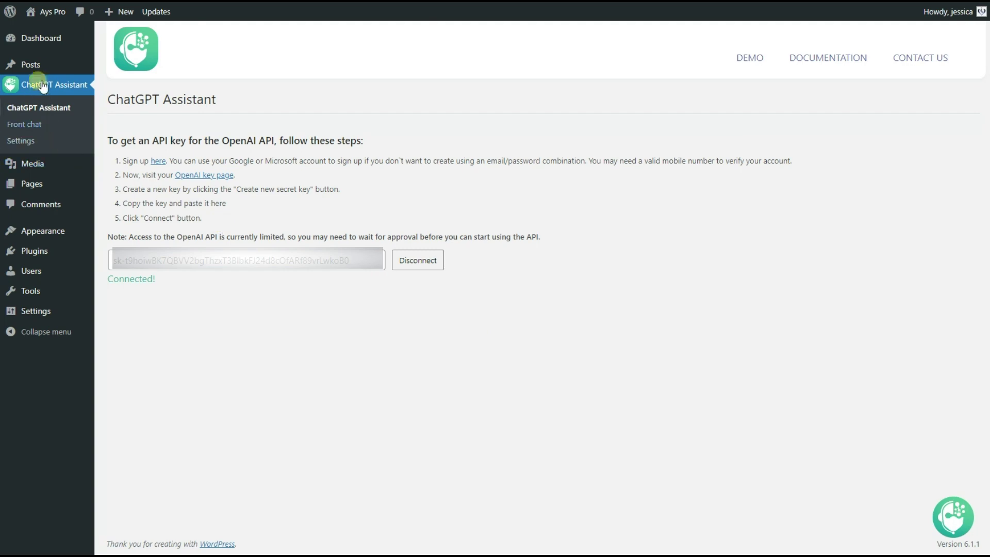
- Start a new blog post from Posts and bring up the AI Assistant chat
click(40, 64)
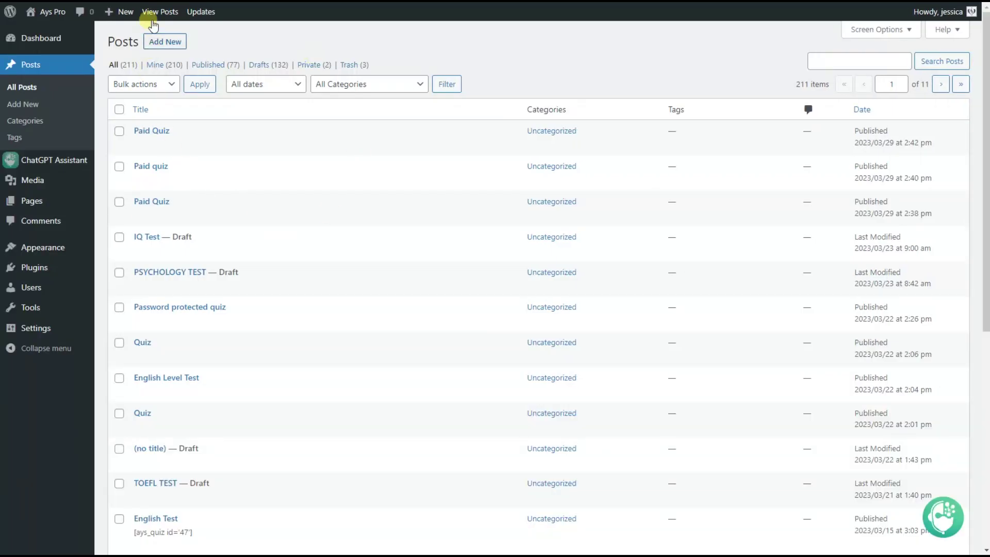
click(168, 43)
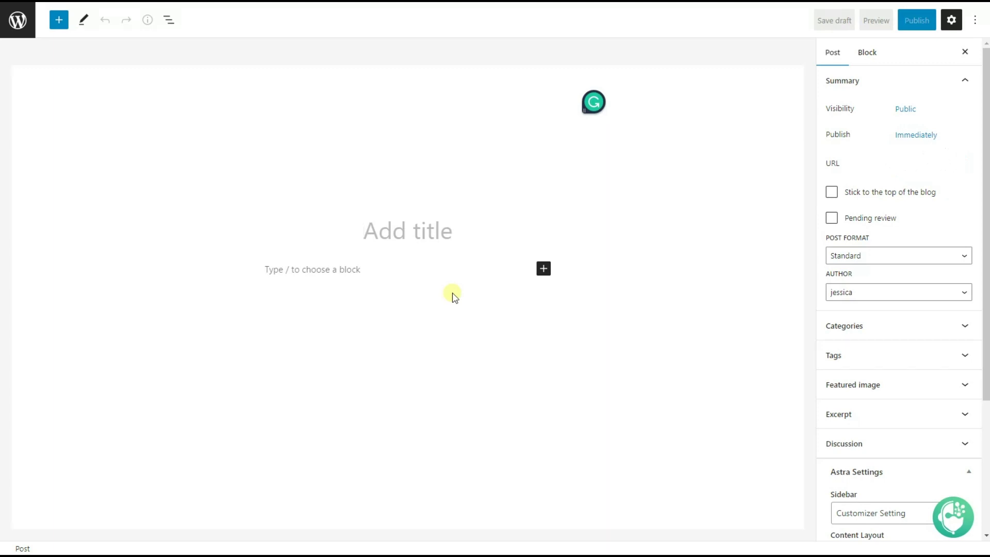
click(955, 514)
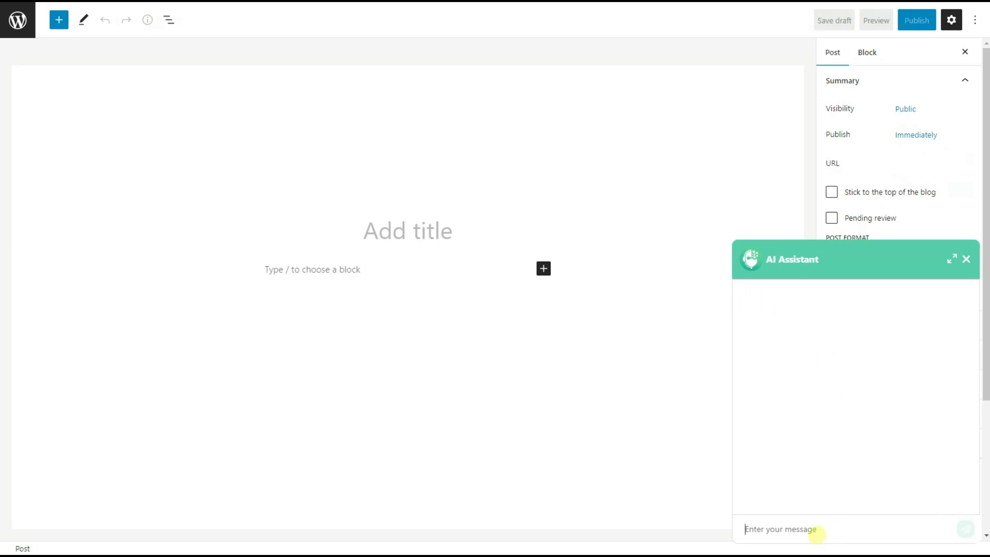
- Ask the AI Assistant for title ideas for a blog post about Digital marketing trends
click(868, 527)
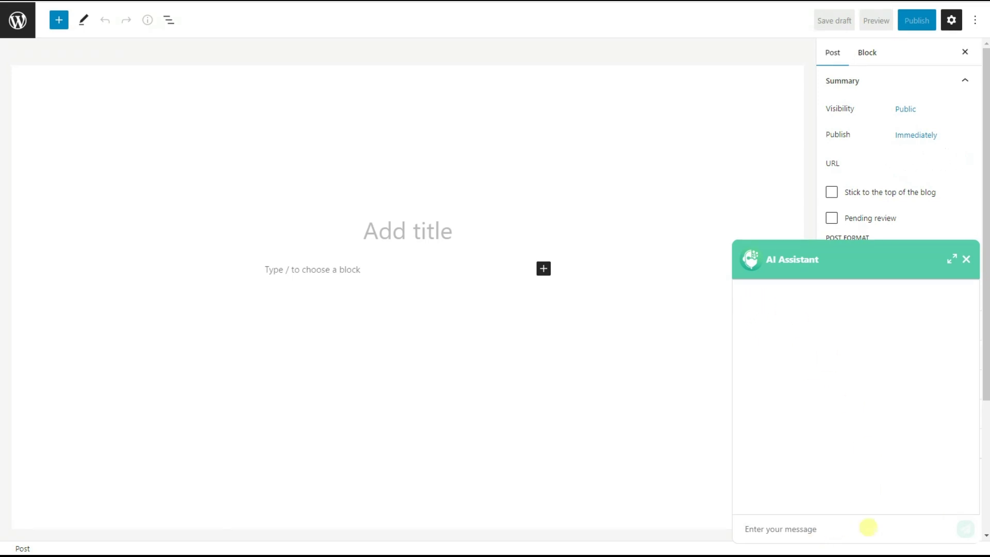
text(I am w)
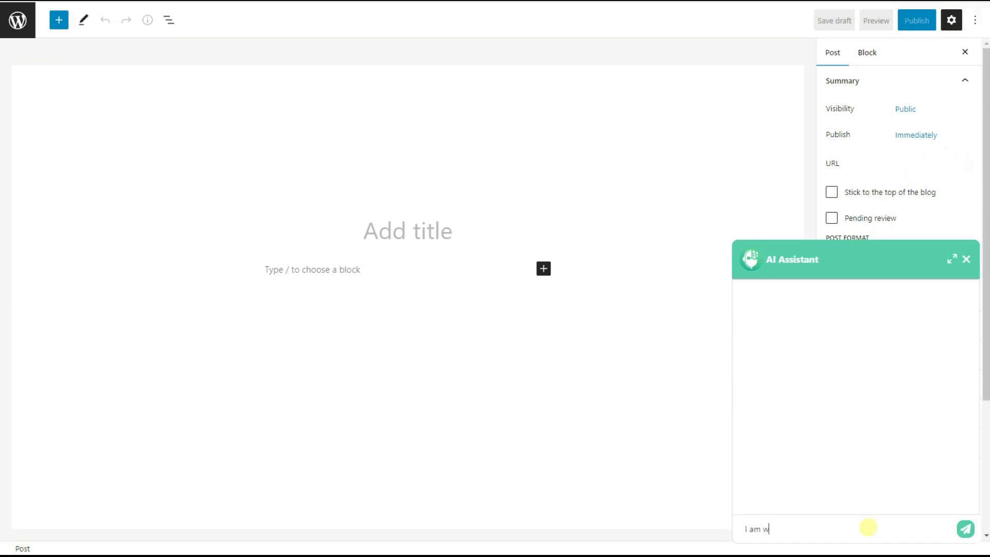
text(riting a bl)
text(o)
text(g post ab)
text(out Di)
text(gital mar)
text(keting )
text(trends)
text(. Please pro)
text(vide me)
text( wit)
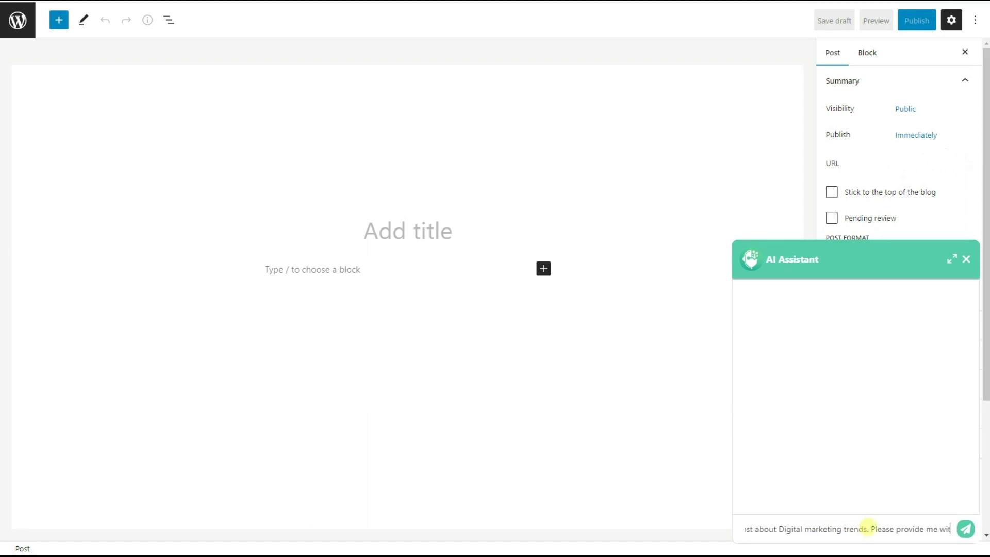
text(h titles)
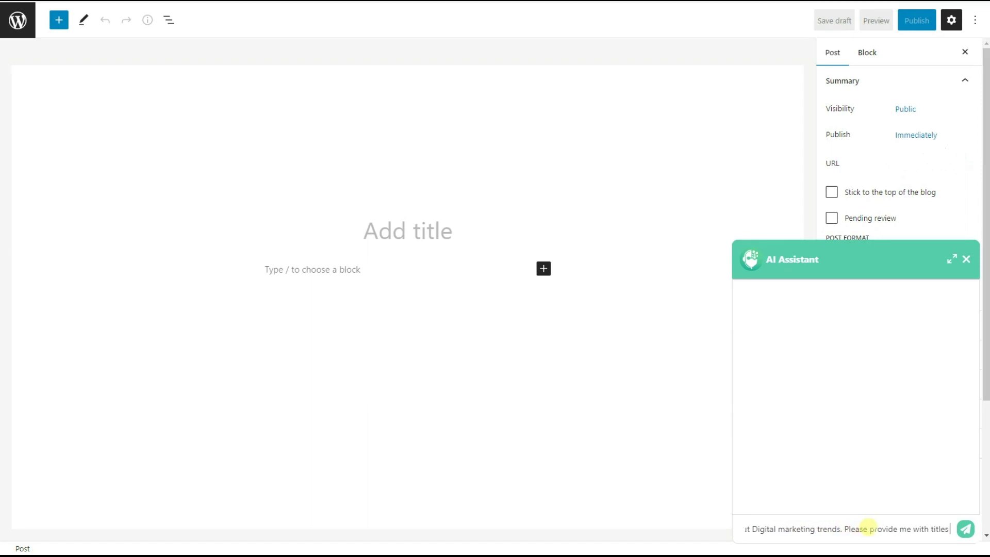
text( for th)
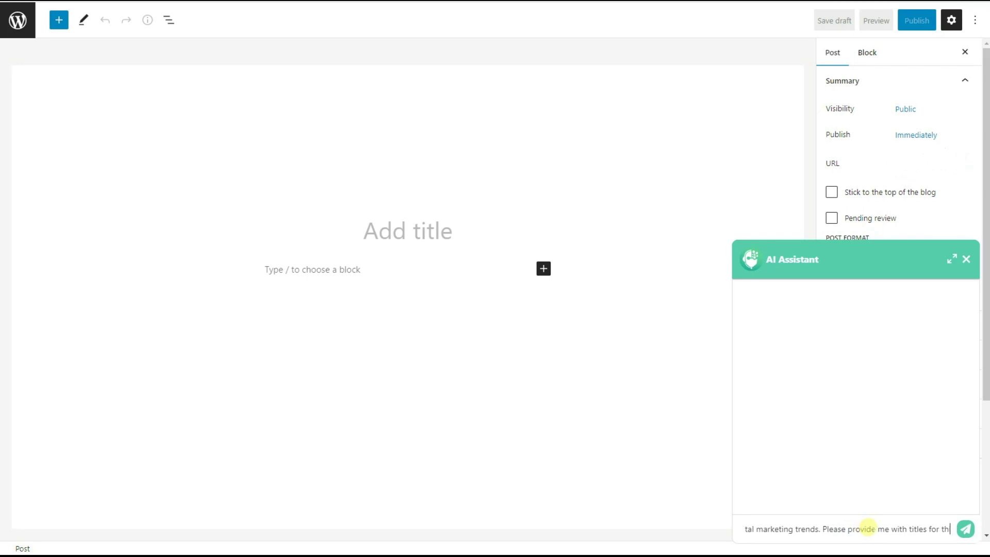
text(is blog post.)
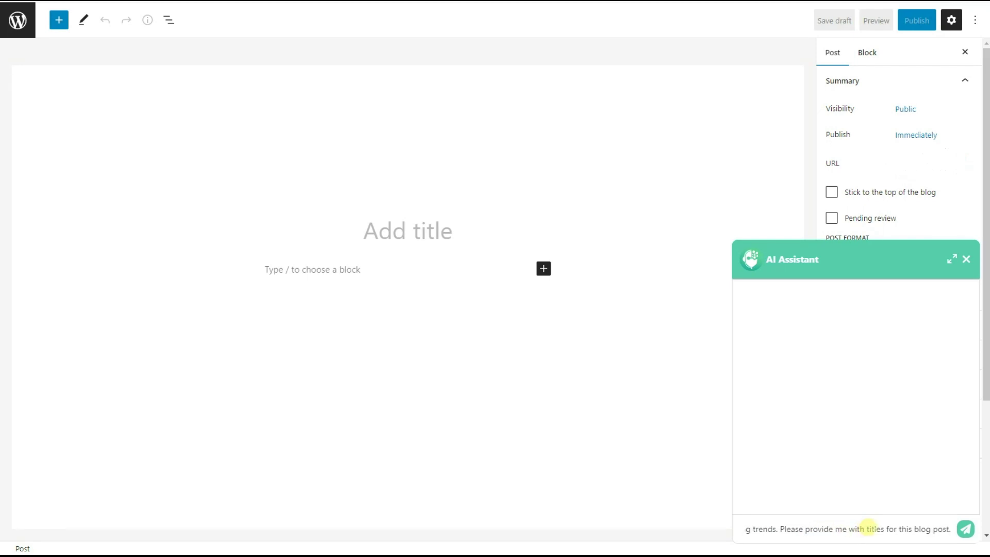
key(Return)
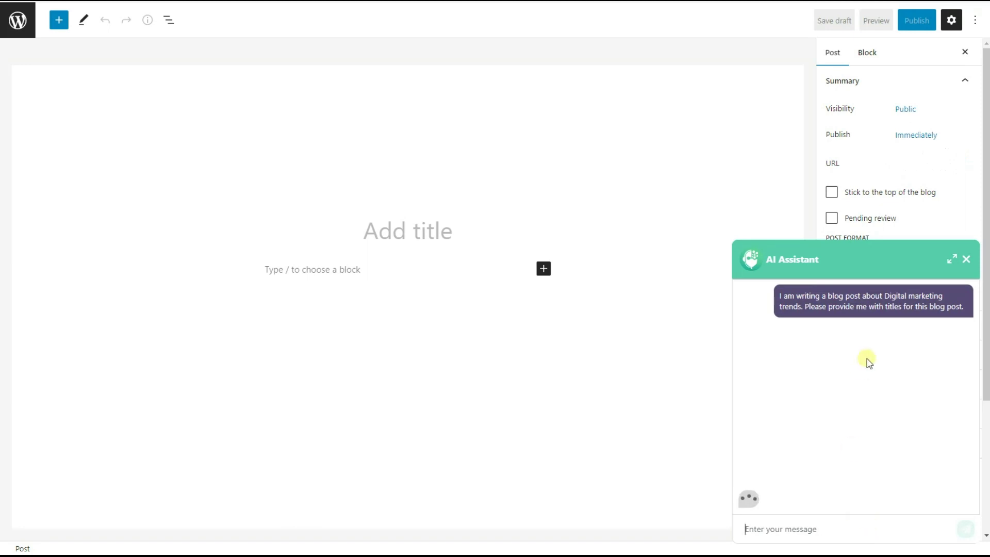
scroll(818, 358, up, 2)
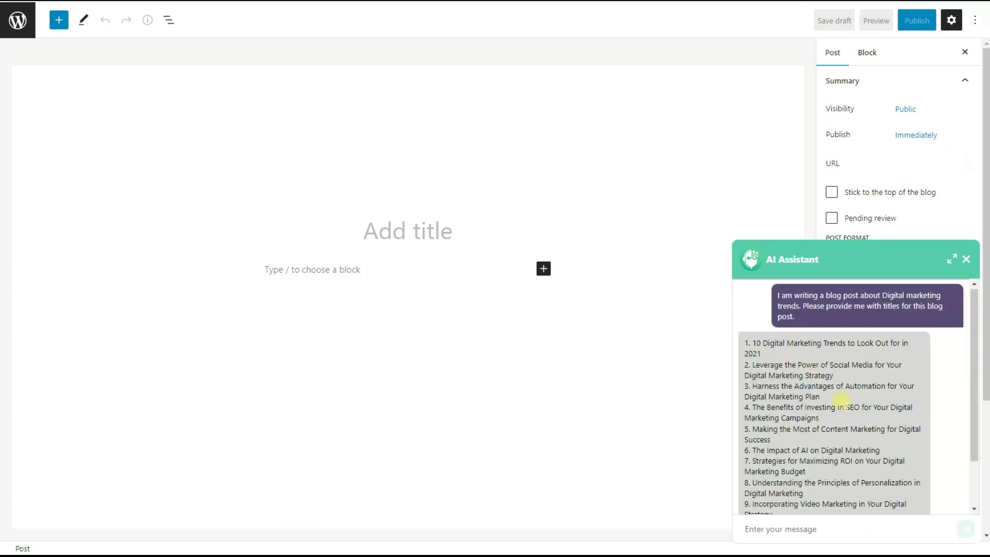
- Review the suggested titles and begin a follow-up message 'Please provide an'
scroll(825, 361, down, 2)
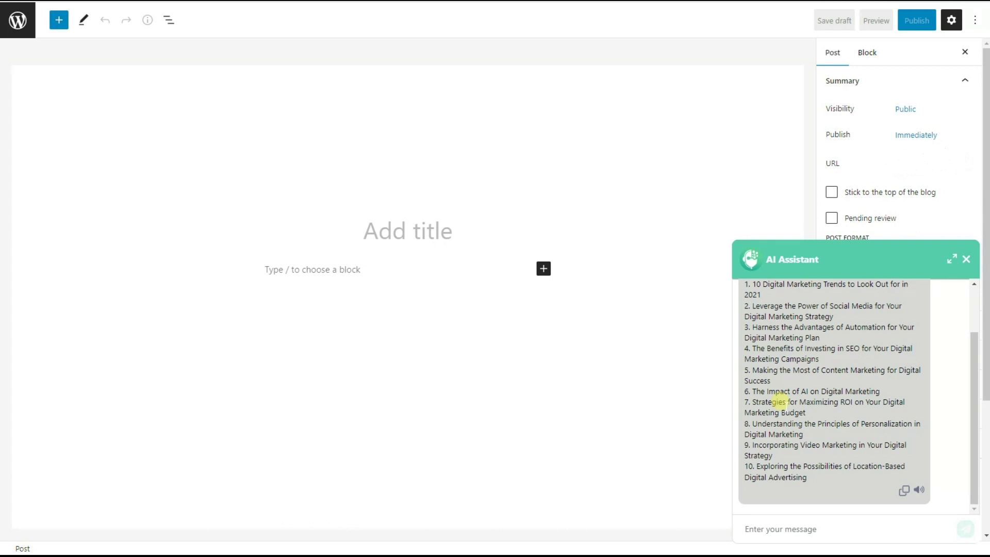
text(Please pr)
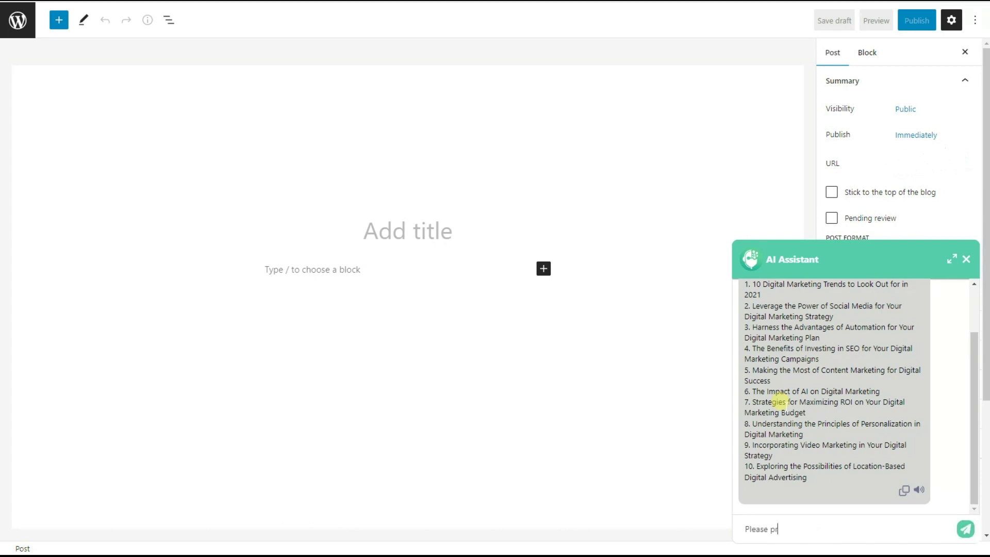
text(ovide me with the outline with hea)
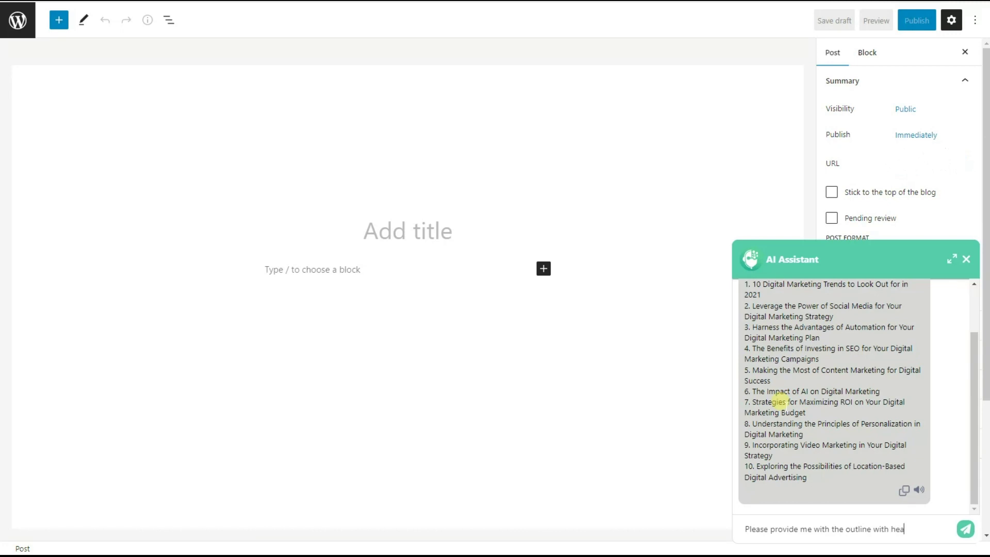
- Request an outline with headings for the topic 'The Impact of AI on Digital Marketing'
text(dings for the blog post)
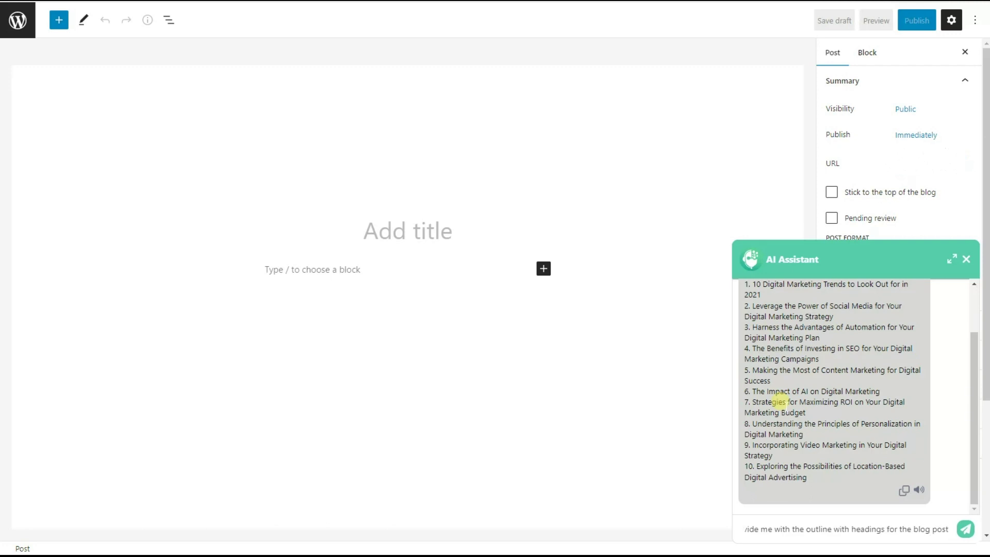
drag(752, 392, 886, 397)
key(ctrl+c)
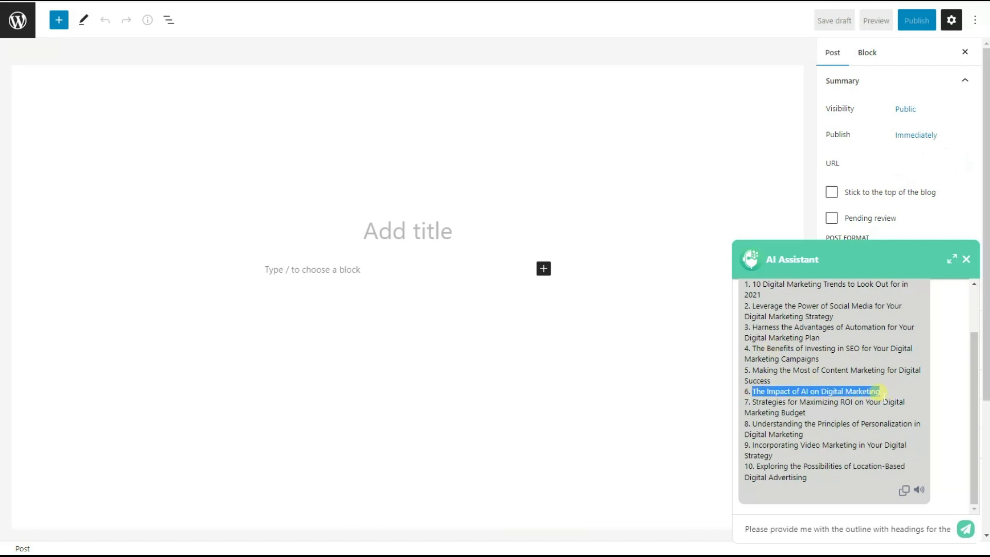
click(951, 525)
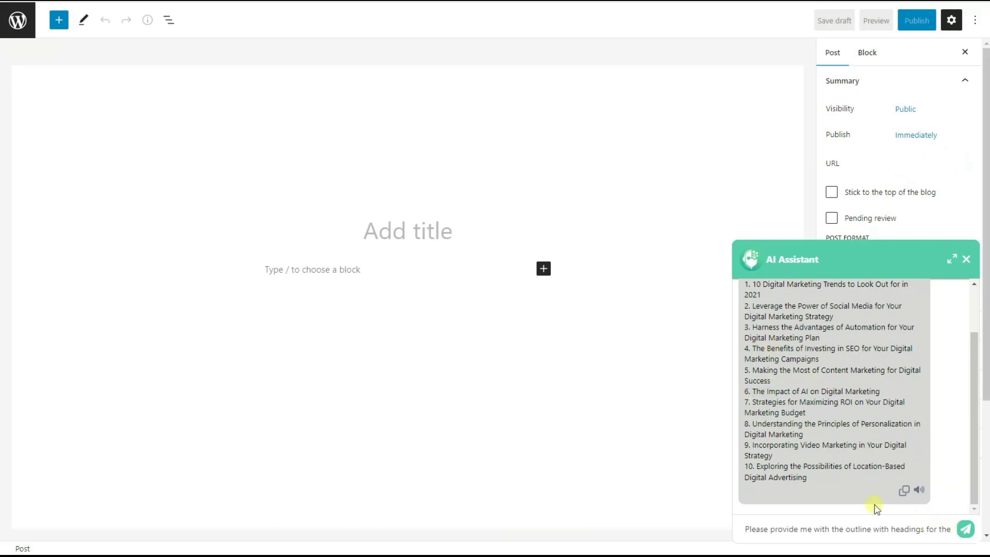
text(topi)
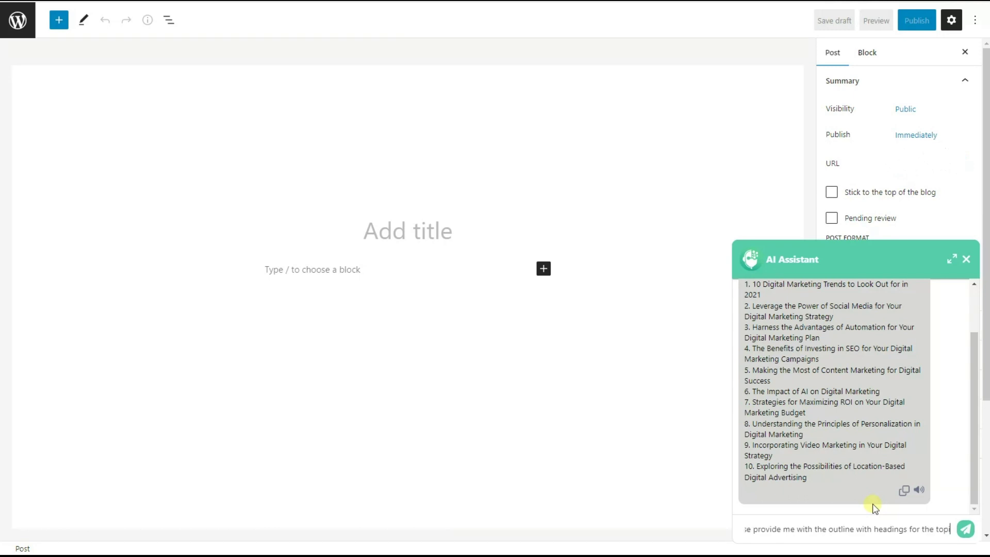
text(c:)
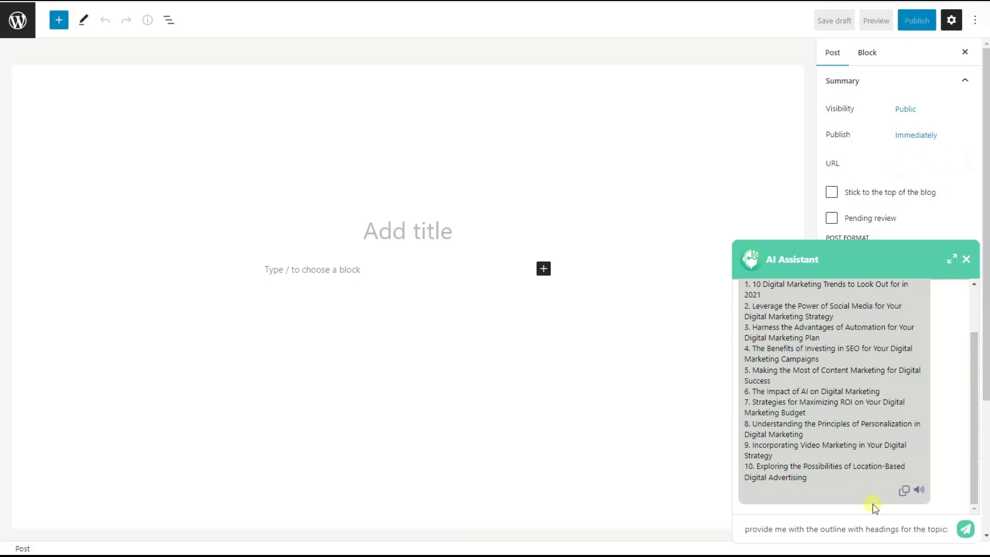
key(ctrl+v)
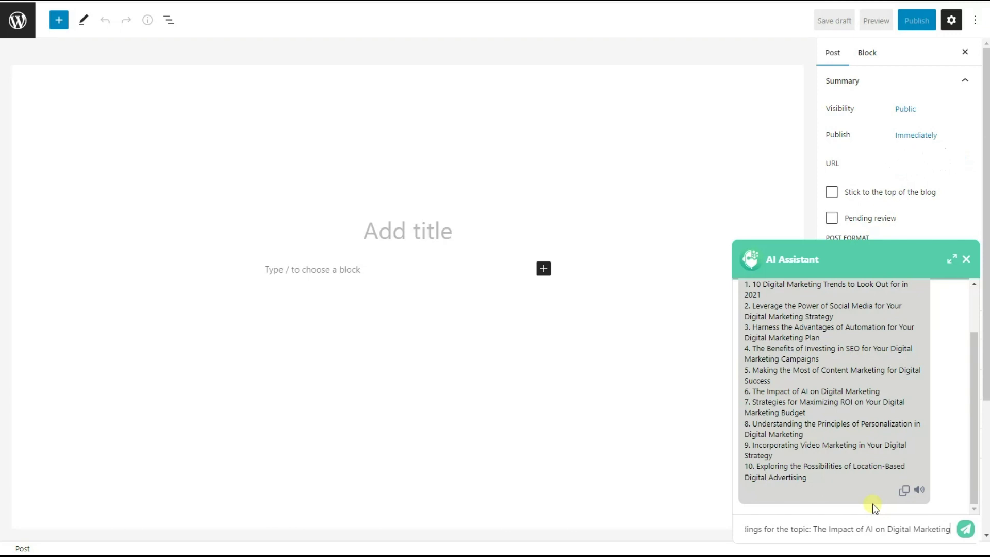
text(blog post)
key(Return)
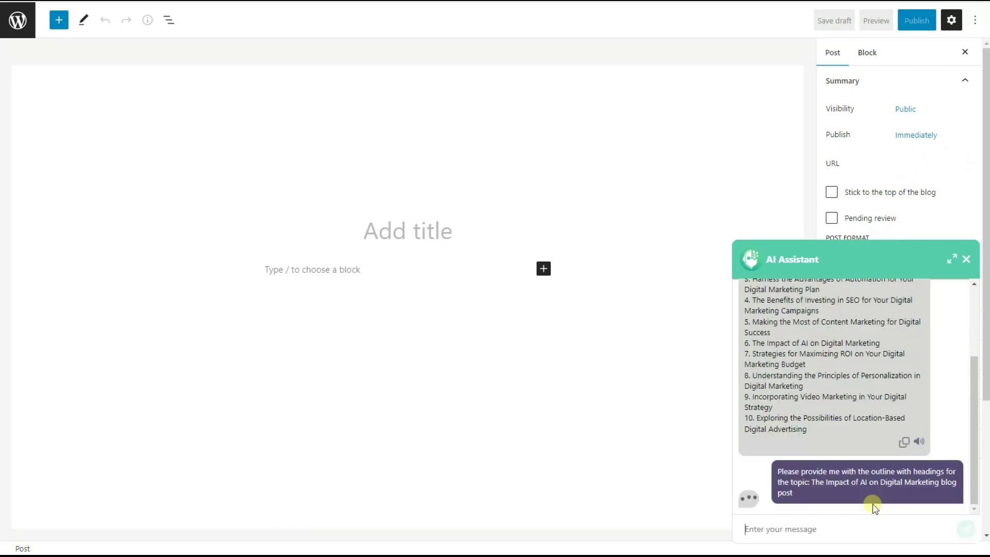
- Read through the assistant's five-part outline from Introduction to Conclusion
scroll(873, 506, up, 2)
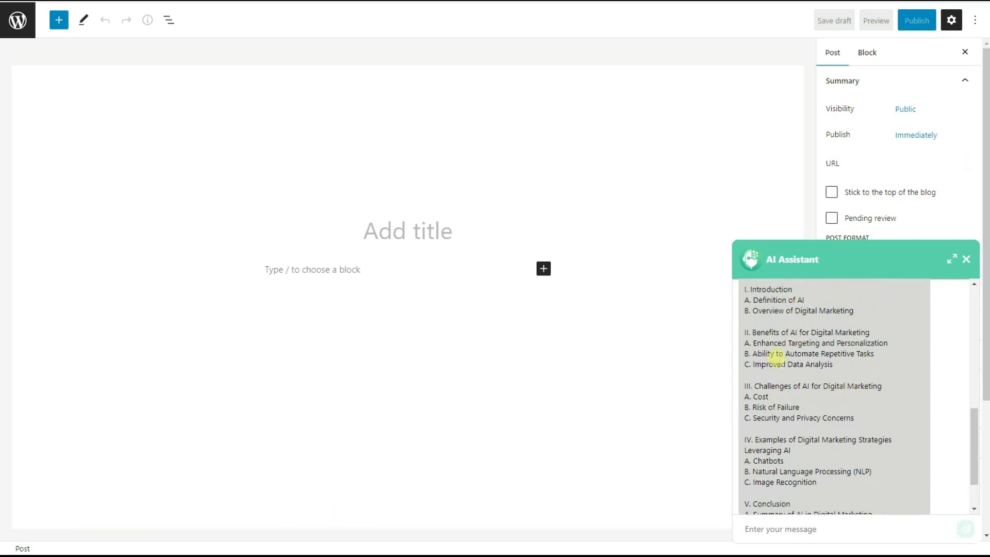
scroll(789, 425, down, 2)
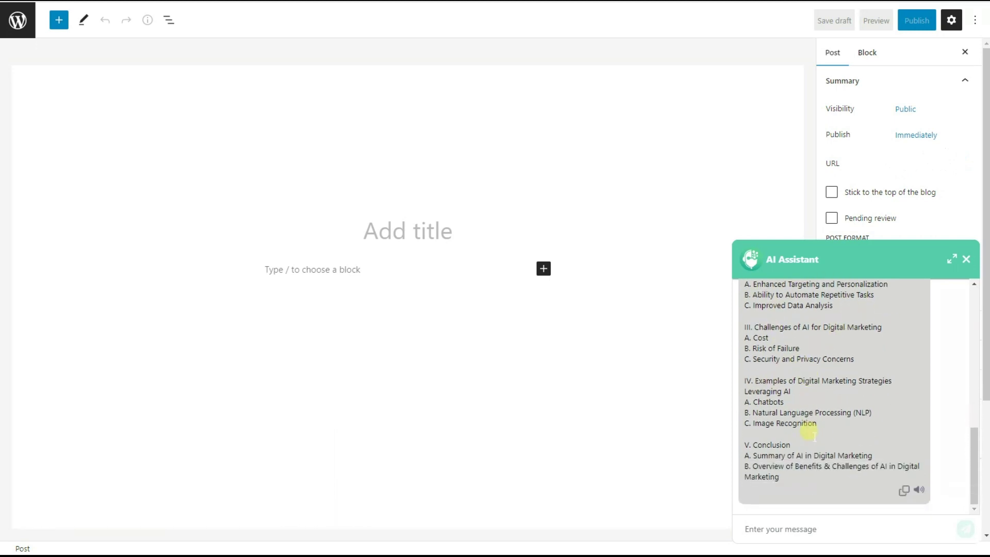
scroll(787, 415, up, 4)
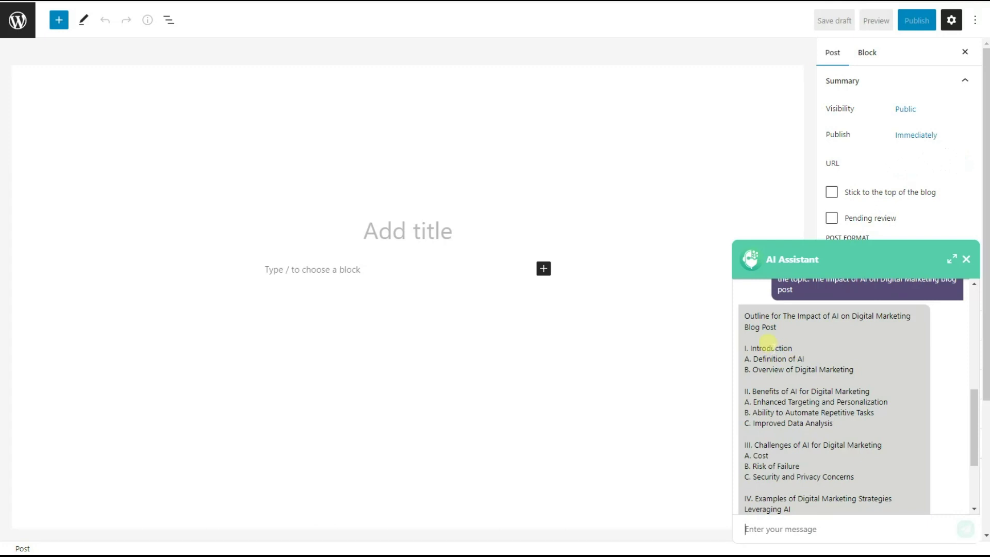
scroll(794, 438, down, 1)
scroll(781, 454, down, 1)
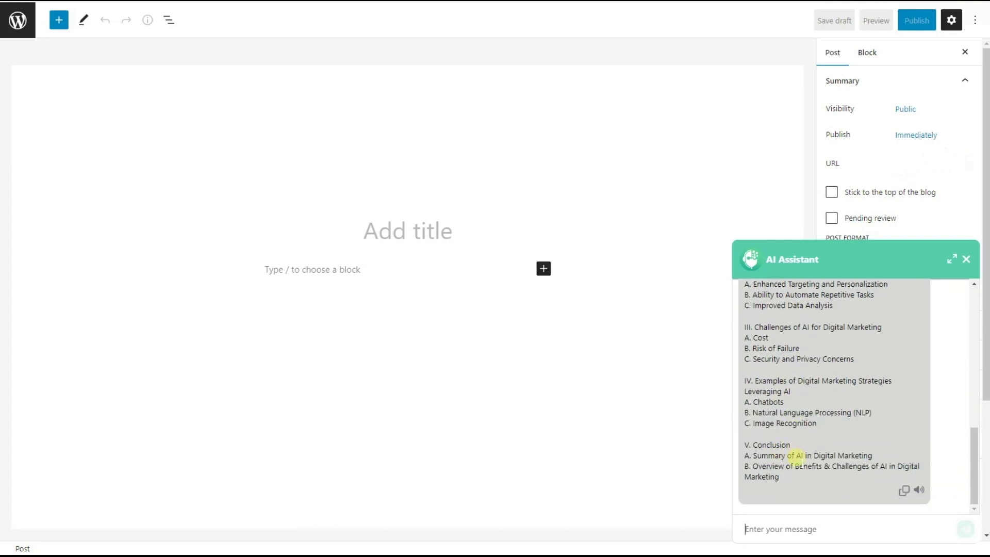
scroll(795, 457, up, 1)
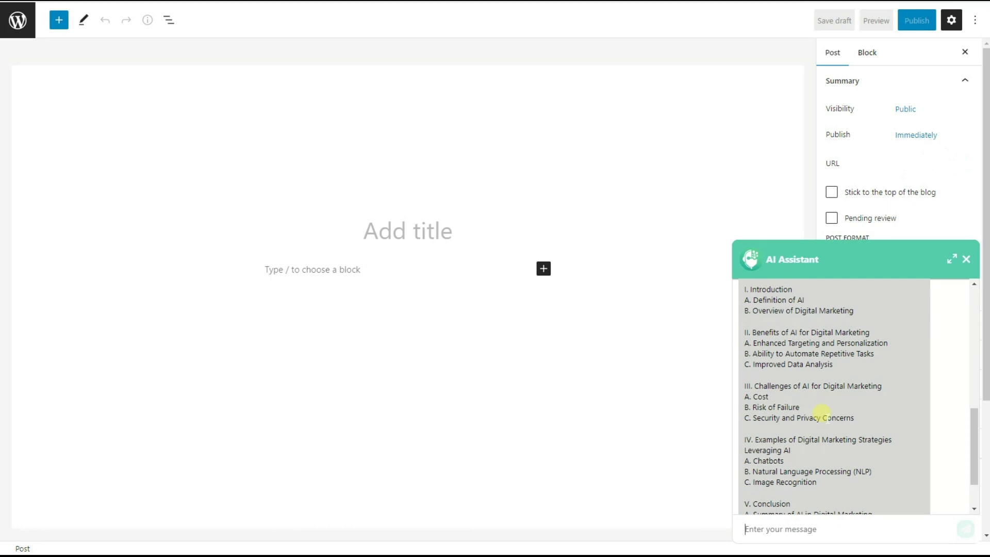
scroll(823, 412, down, 1)
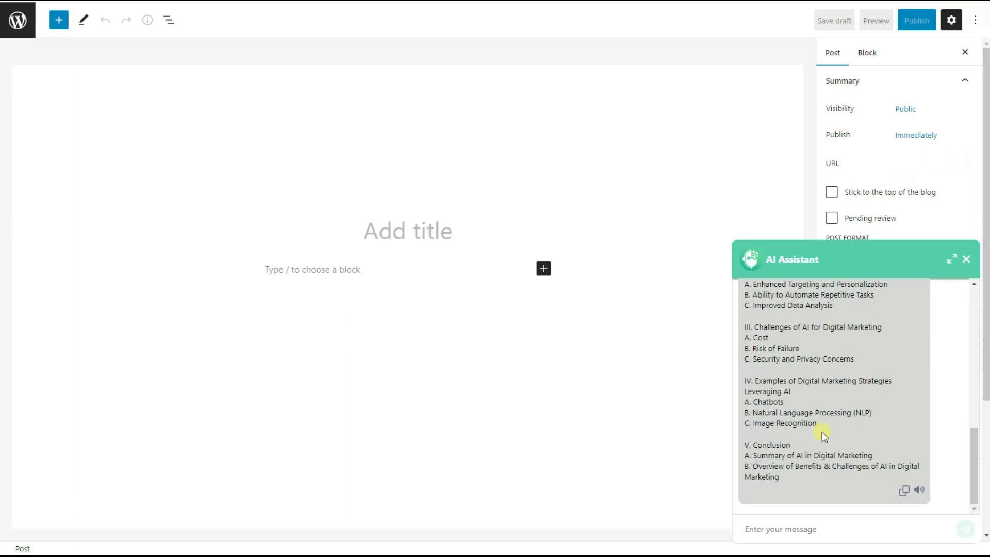
- Ask the assistant for keywords for the blog post titled 'The Impact of AI on Digital Marketing'
text(please provide mw)
key(BackSpace)
text(e with)
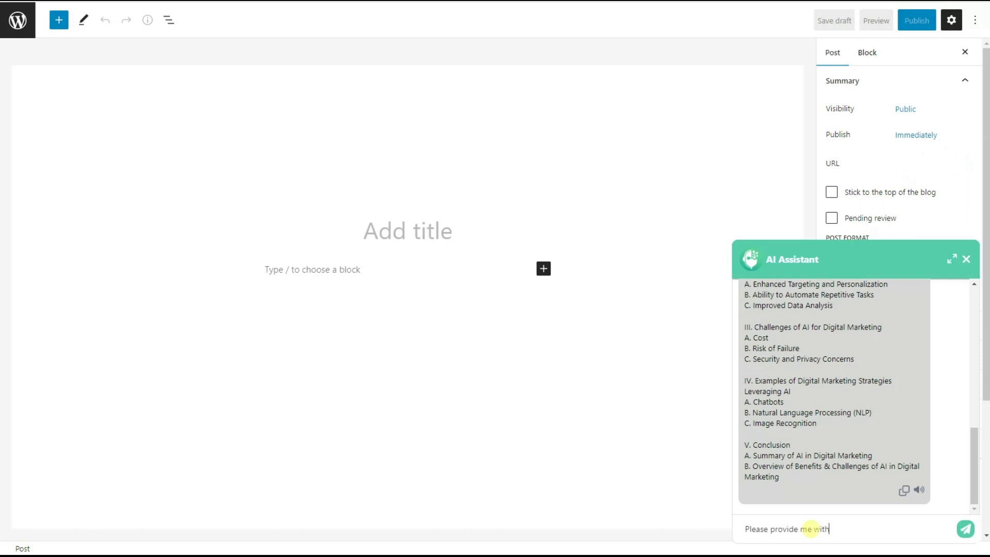
text( keywords for the blog post with the title:)
text(The Impact of AI on Digital Marketing blog post)
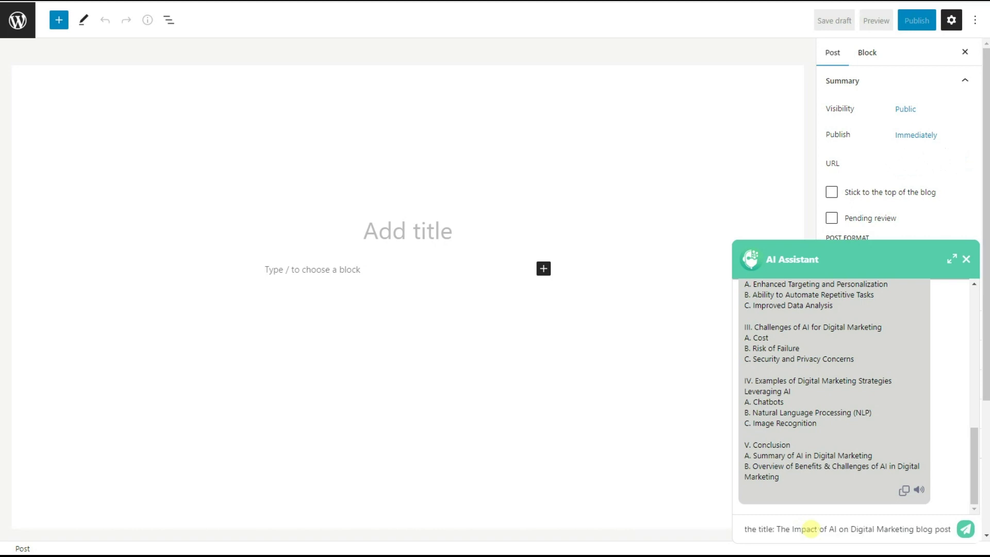
key(Return)
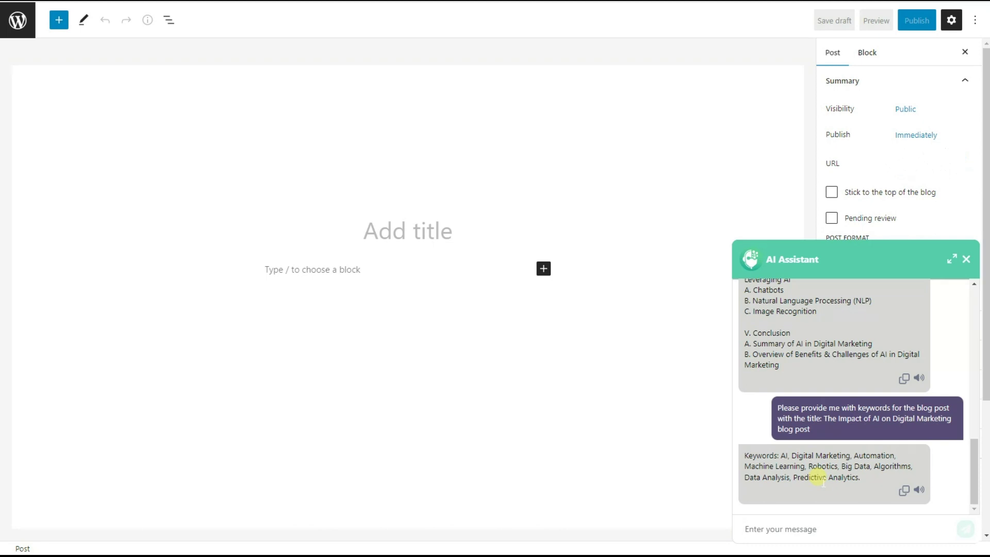
- Review the keyword list and select the topic title in the earlier chat request
scroll(877, 470, up, 10)
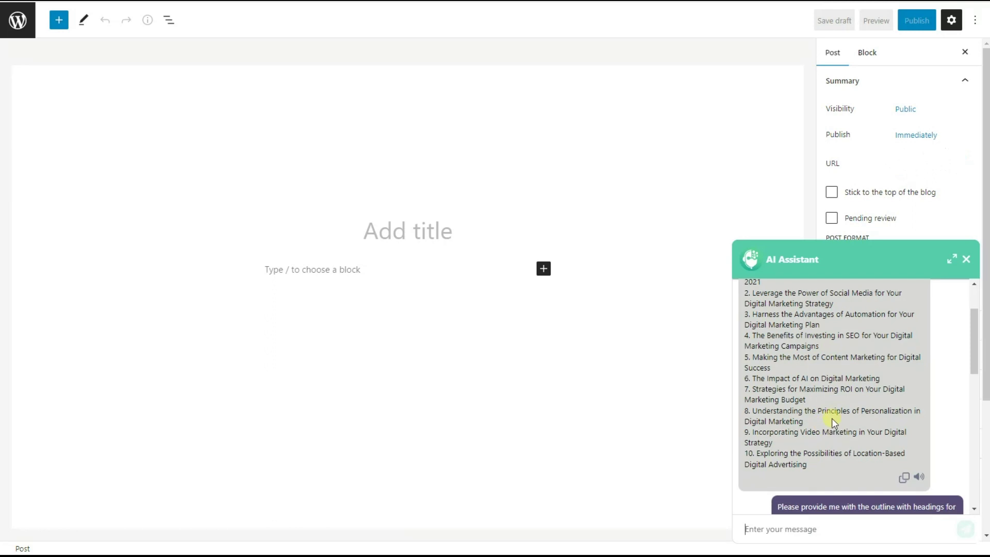
scroll(831, 418, down, 4)
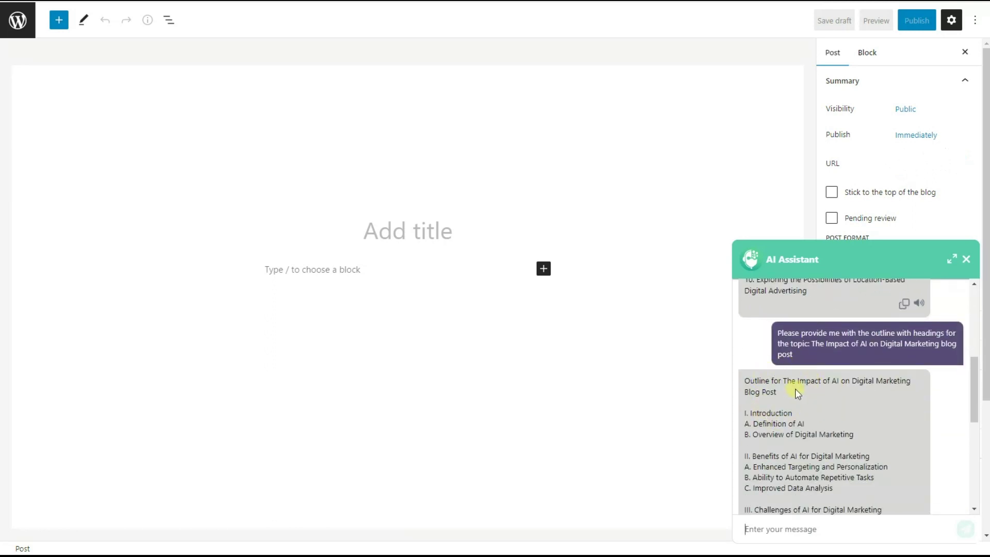
scroll(799, 391, down, 6)
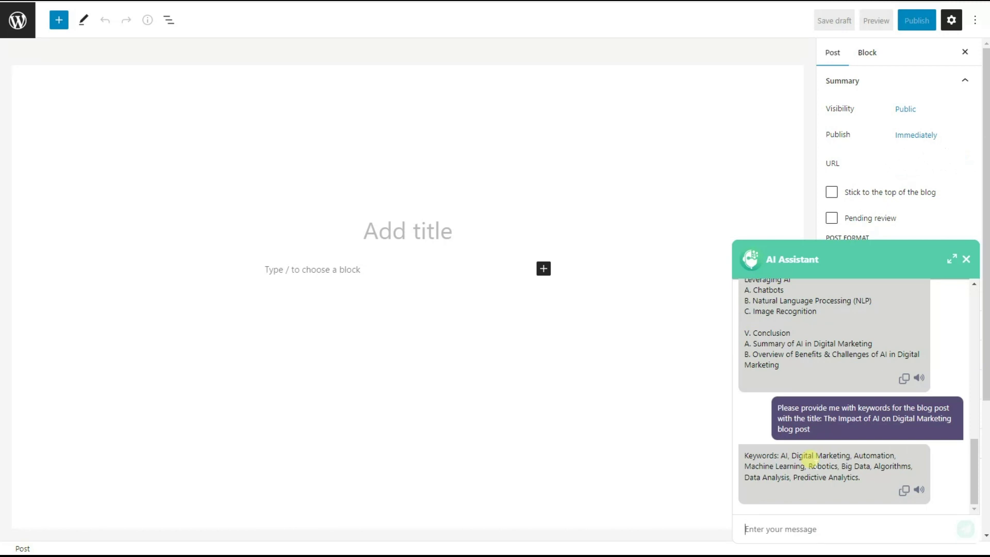
scroll(808, 455, up, 7)
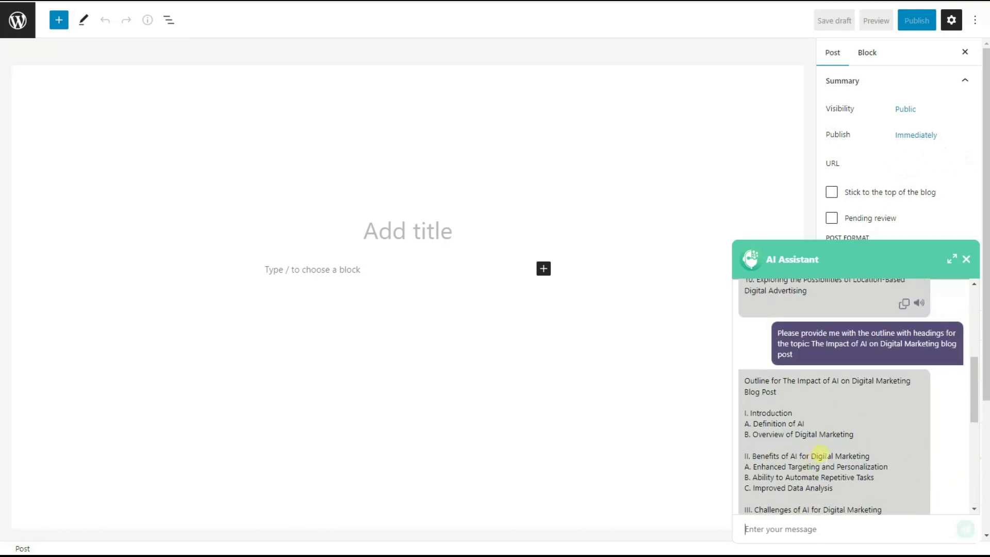
drag(813, 344, 948, 352)
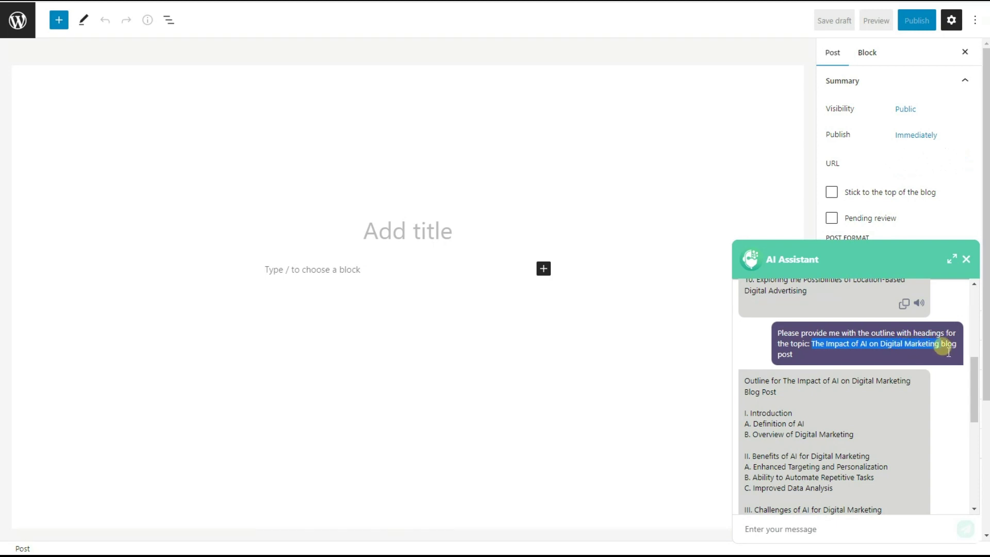
- Title the post 'The Impact of AI on Digital Marketing' using the copied topic
key(ctrl+c)
click(418, 229)
key(ctrl+v)
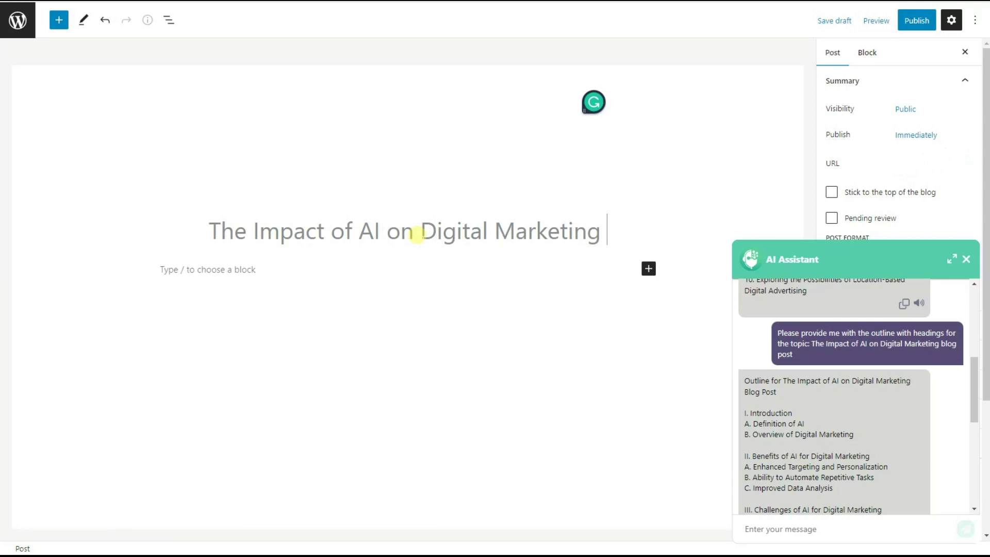
- Add a centred 'Introduction' line from the outline, with an empty paragraph below it
click(431, 270)
scroll(803, 347, down, 1)
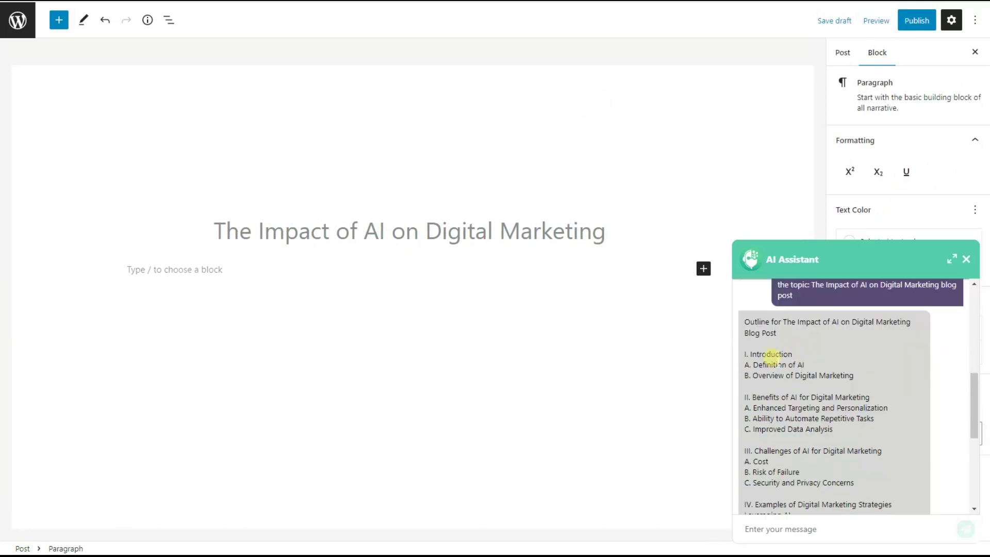
double_click(772, 355)
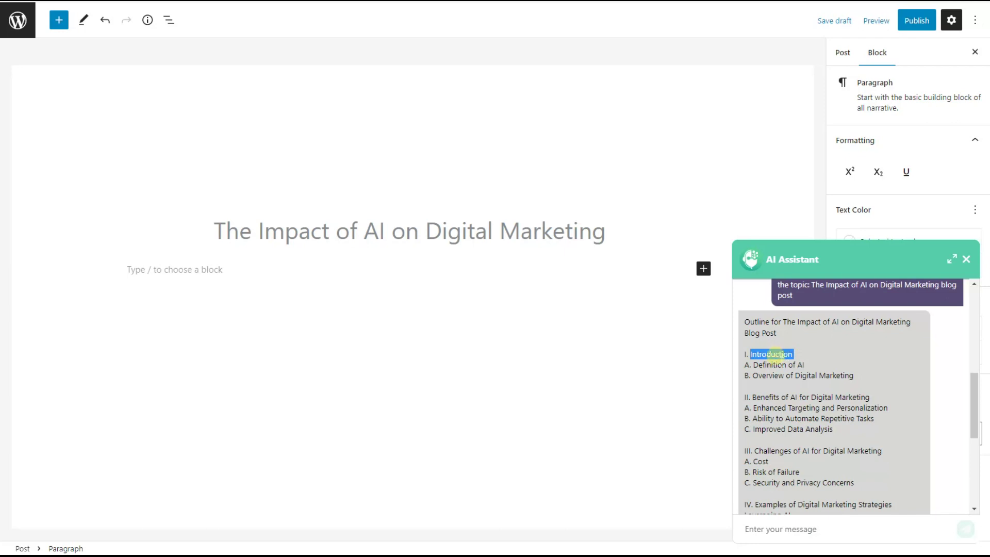
click(407, 269)
key(ctrl+v)
click(168, 236)
click(175, 284)
key(Return)
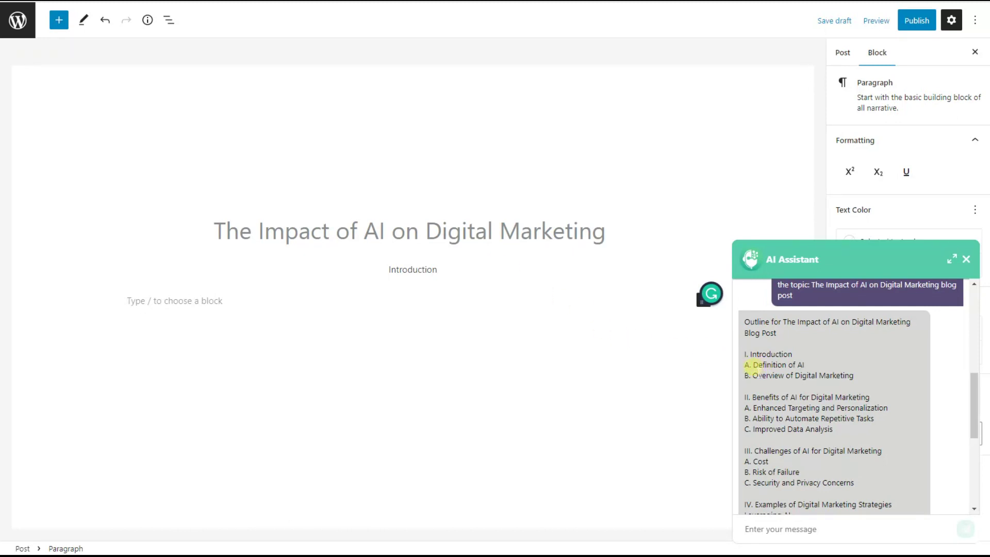
click(768, 524)
- Ask the AI Assistant for the definition of AI
text(Pleas)
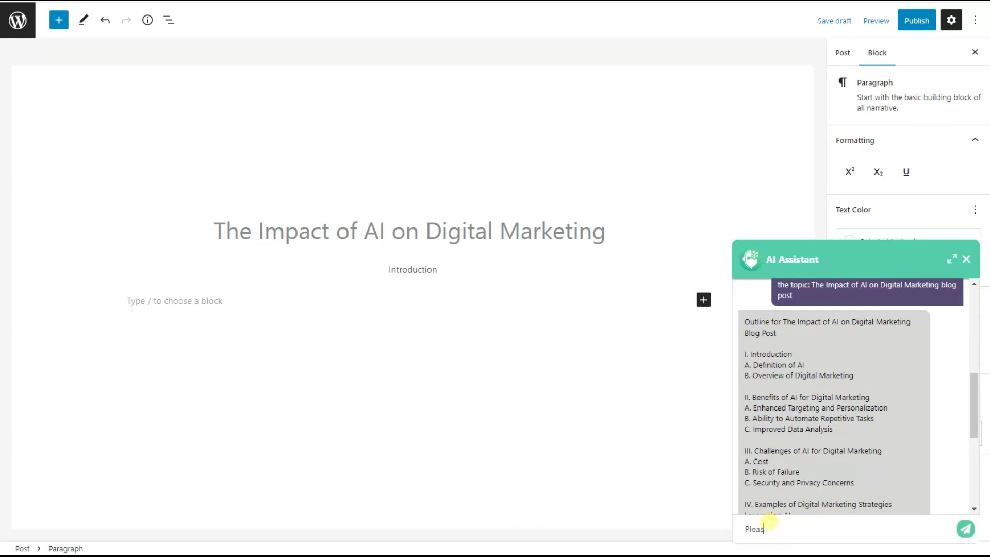
text(e provide me with the definition of)
text(AI)
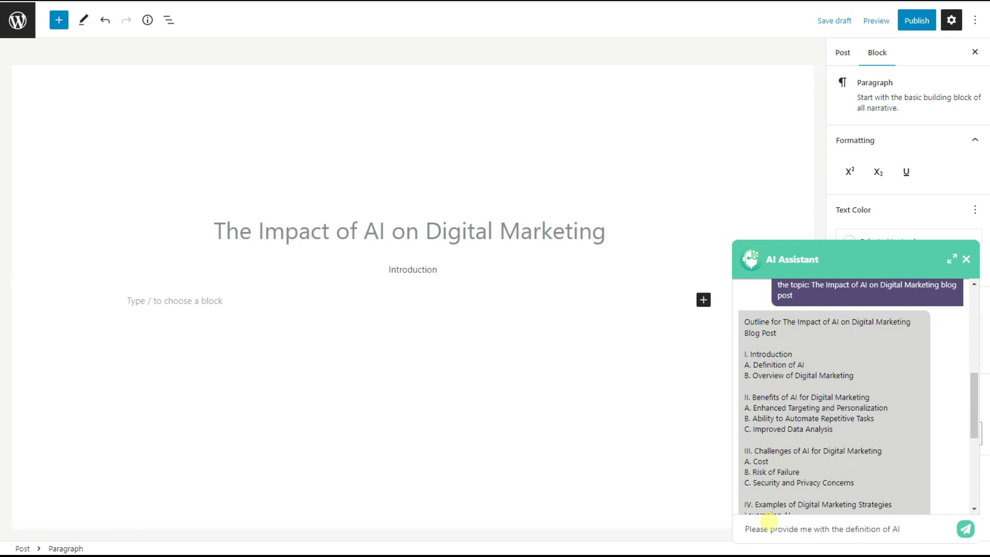
key(Return)
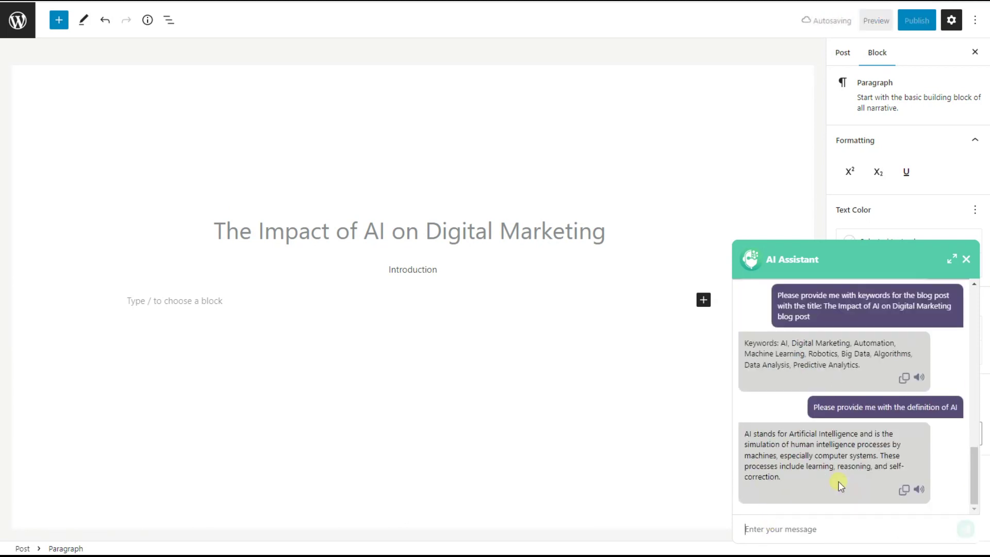
click(371, 319)
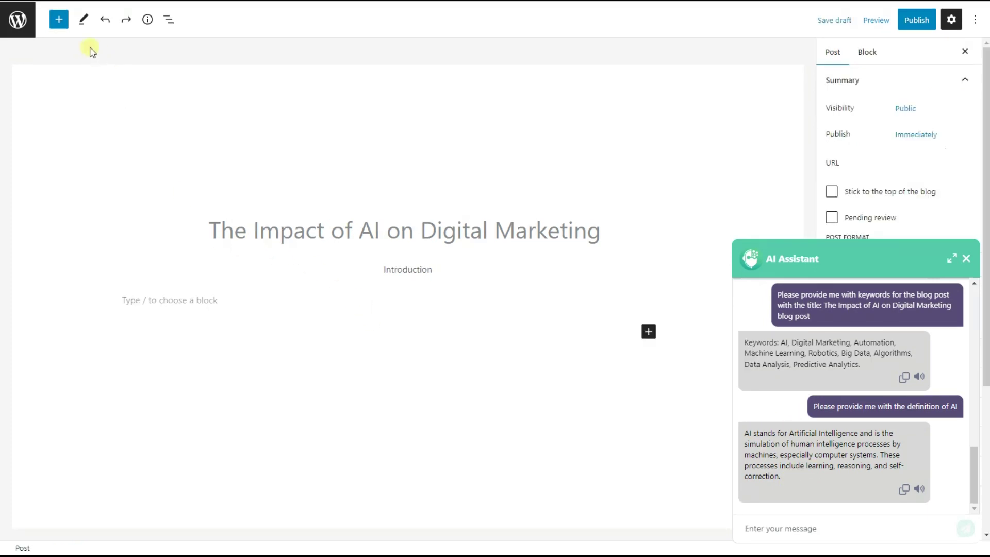
- Add a Heading block and move the 'Introduction' text from its paragraph into it
click(59, 20)
click(98, 177)
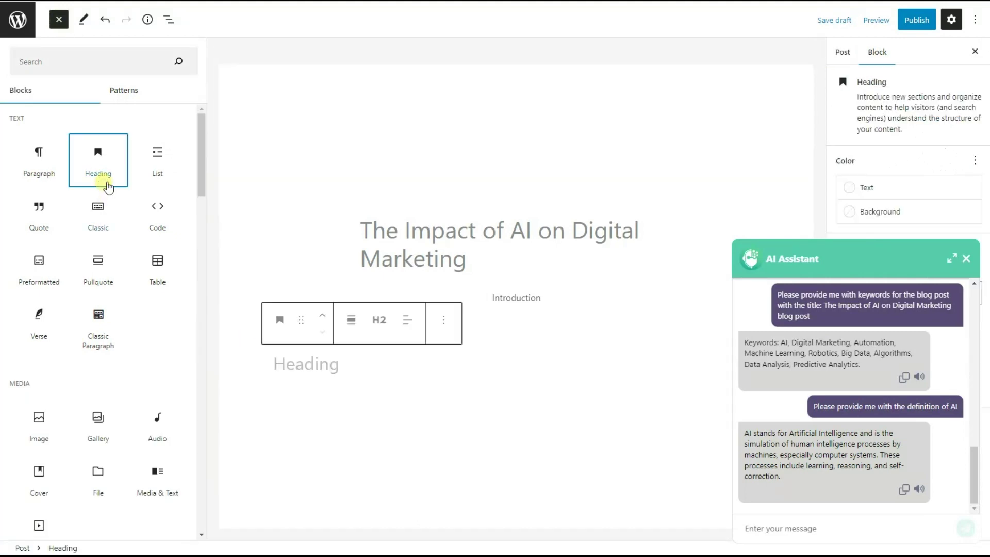
click(523, 291)
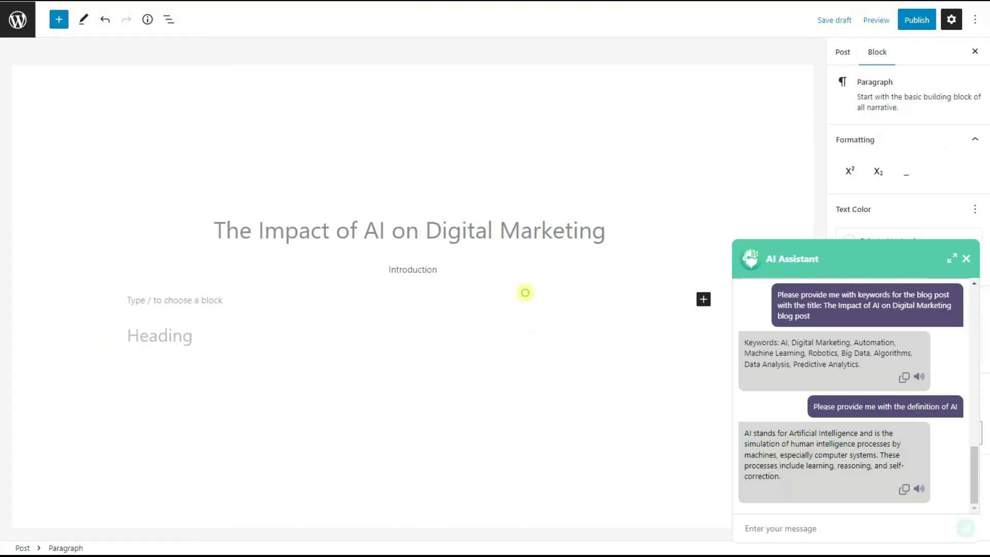
double_click(431, 268)
key(BackSpace)
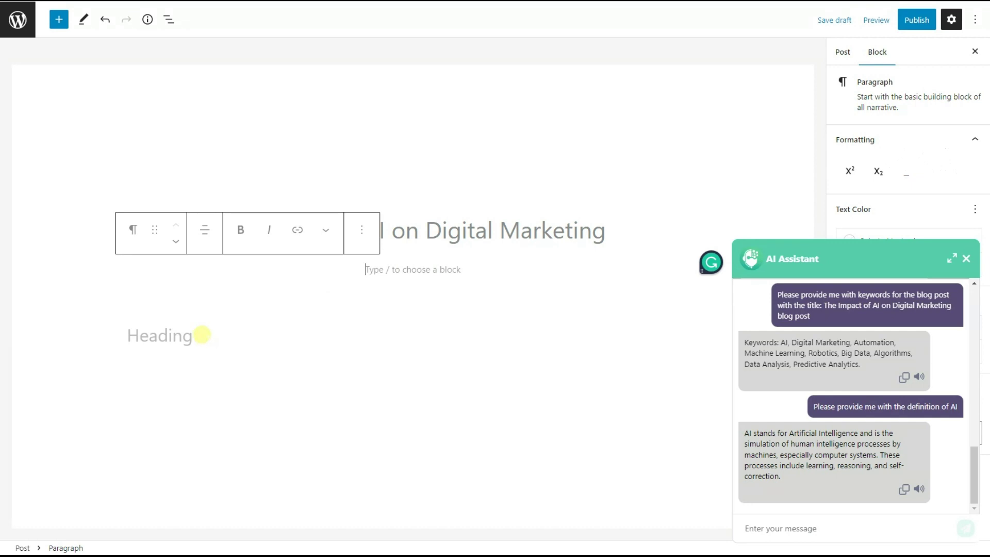
click(202, 336)
key(ctrl+v)
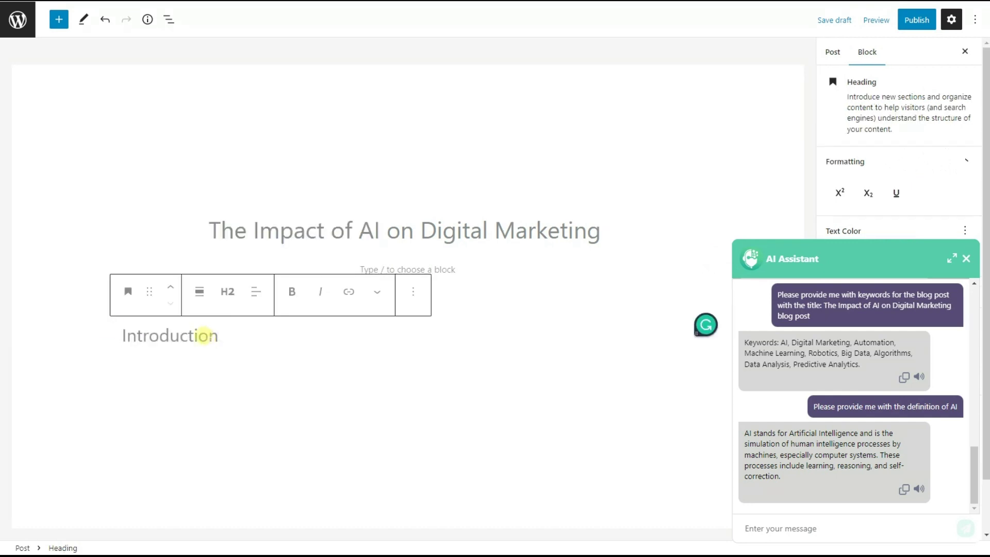
- Centre-align the Introduction heading
click(198, 335)
double_click(198, 336)
click(256, 291)
click(301, 358)
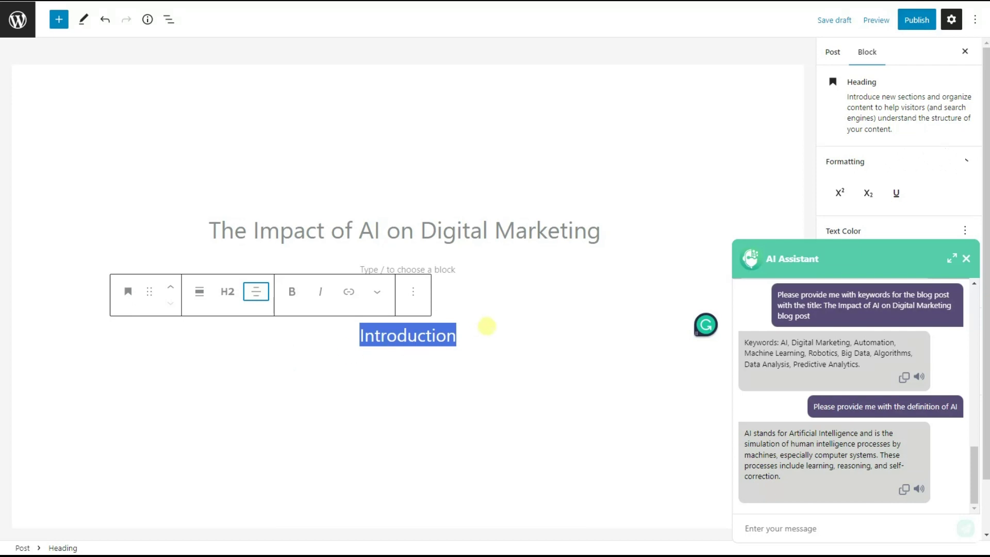
click(485, 329)
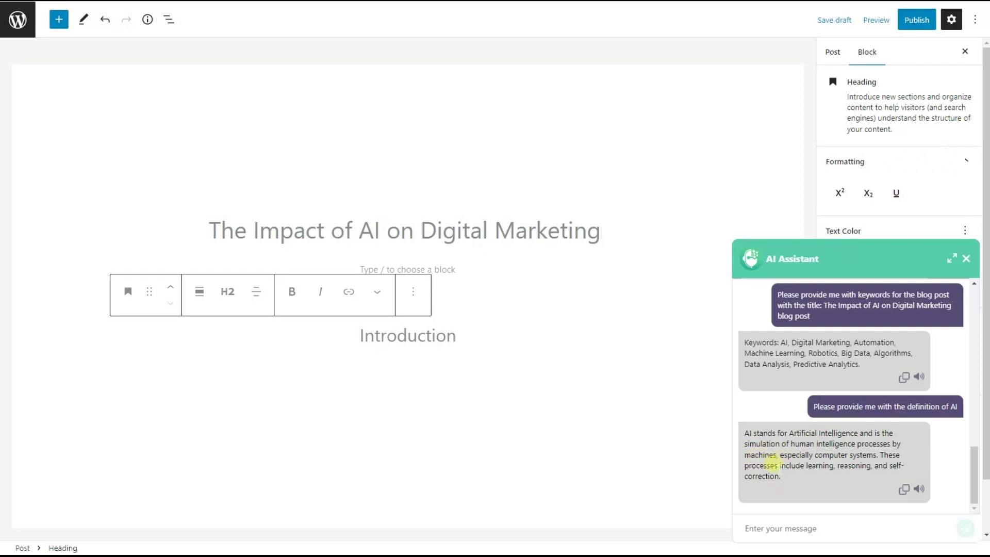
drag(787, 475, 747, 433)
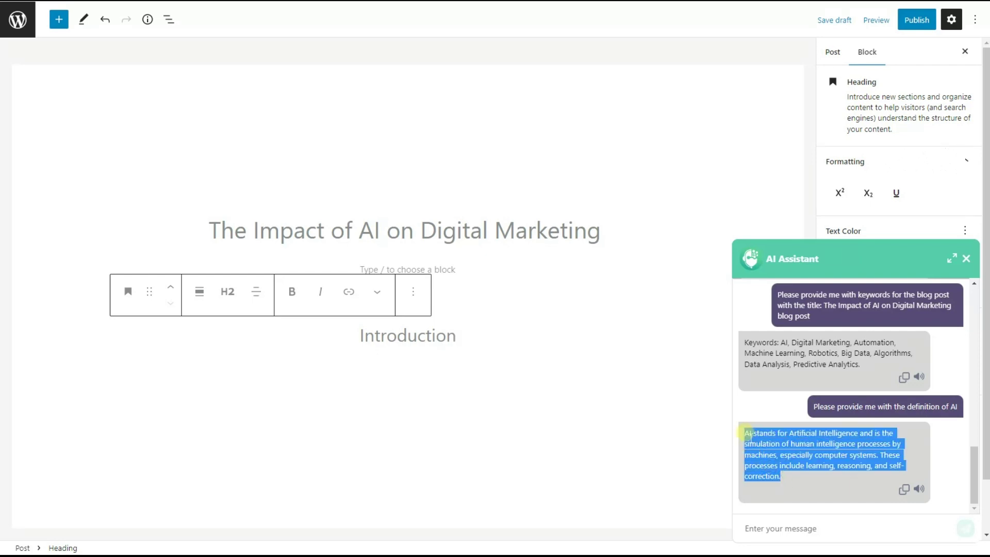
- Paste the assistant's definition of AI as a new paragraph below the Introduction heading
click(561, 335)
key(Return)
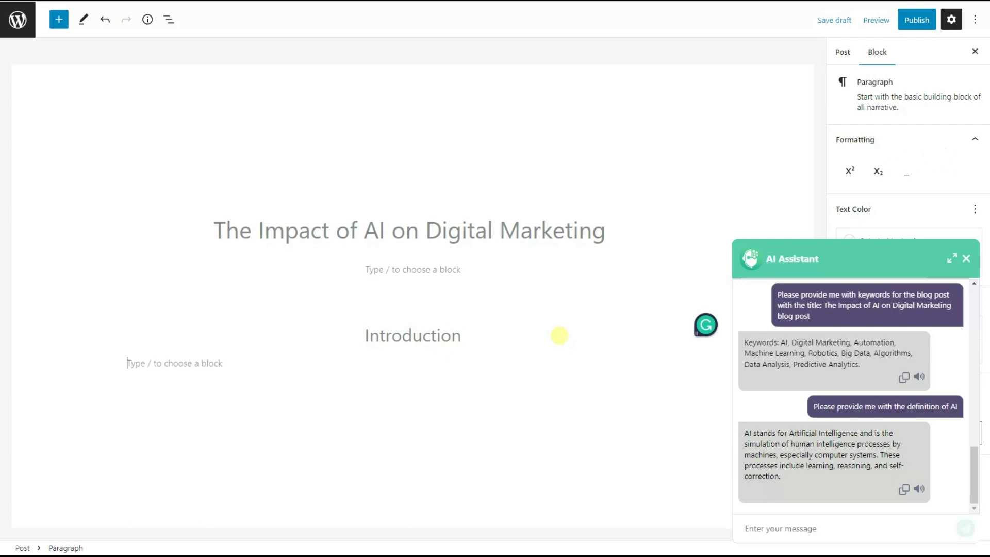
key(ctrl+v)
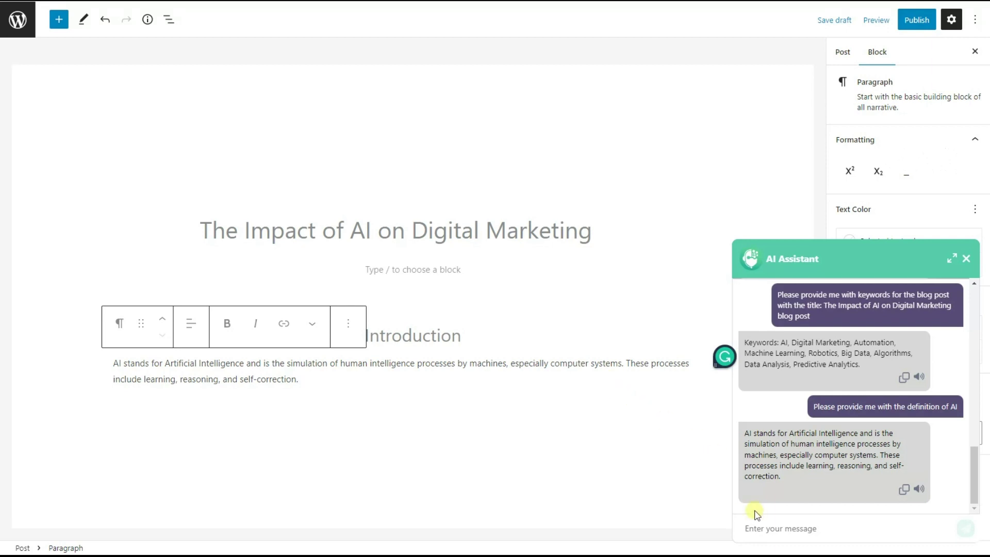
click(764, 526)
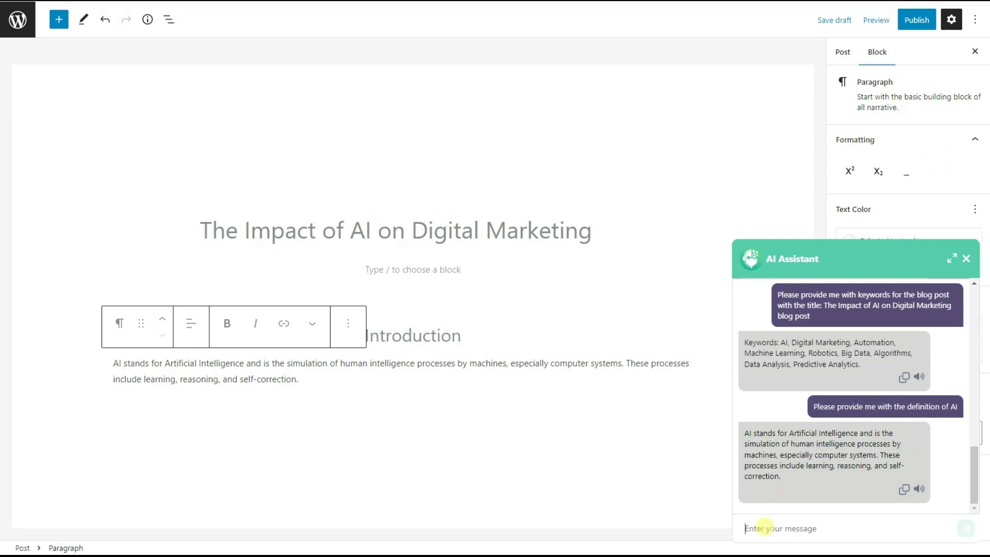
- Send the assistant 'Please paraphrase this part:' followed by the copied AI definition
text(Please )
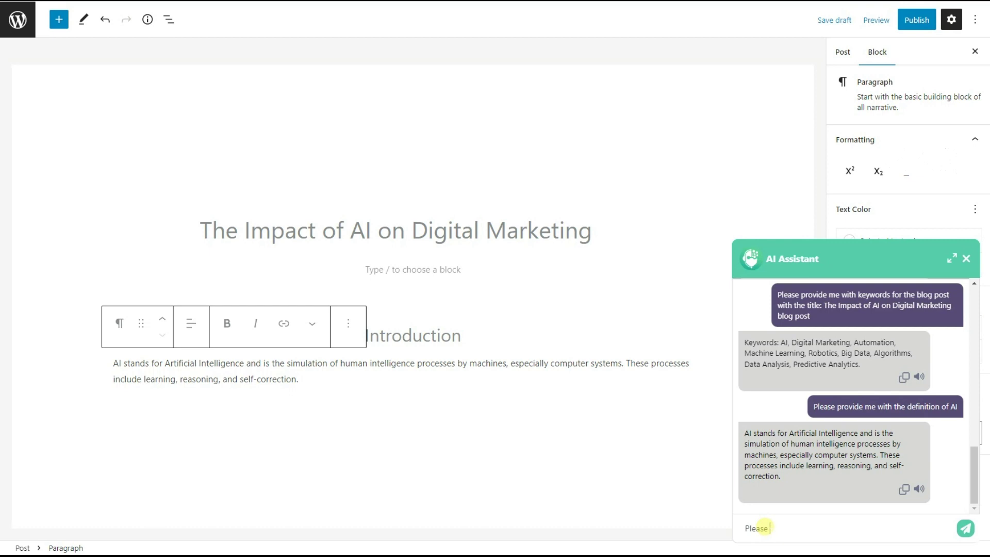
text(paraphrfa)
key(BackSpace)
text(a)
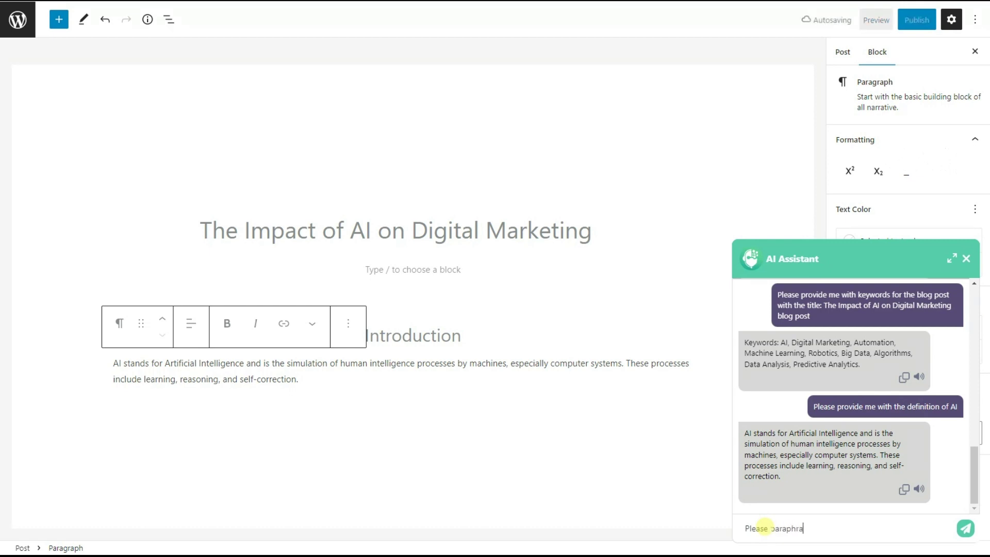
text(se this pa)
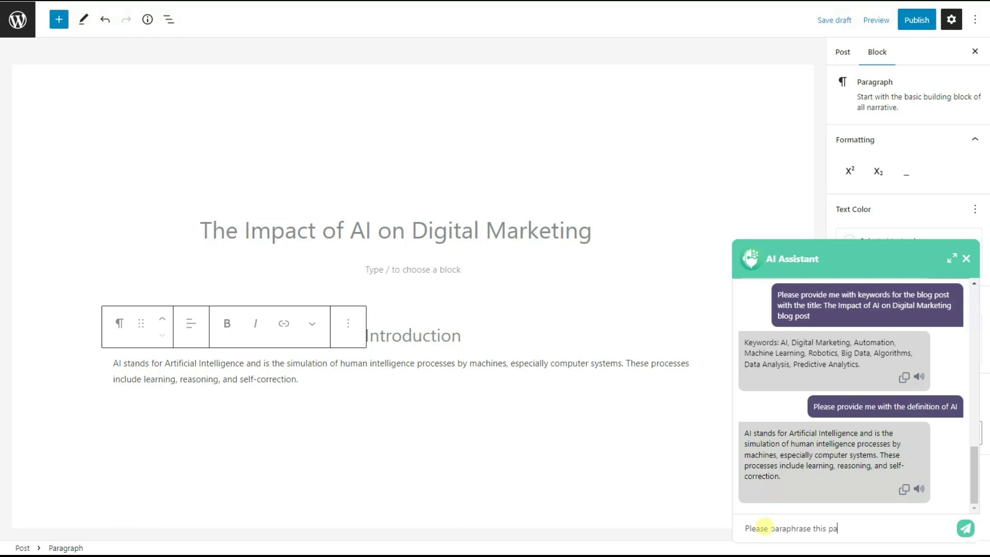
text(rt:)
drag(743, 432, 809, 478)
key(ctrl+c)
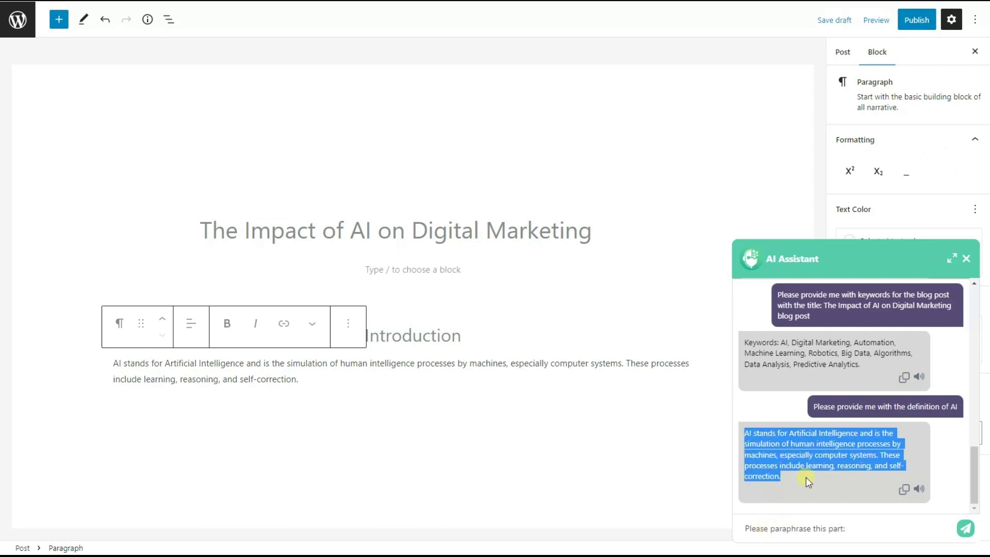
click(861, 526)
key(ctrl+v)
key(Return)
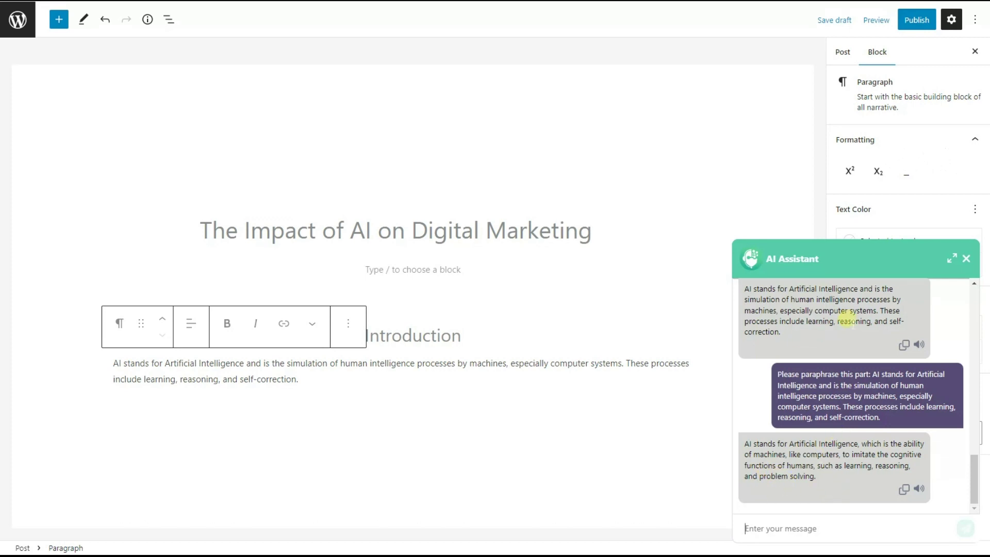
- Replace the Introduction paragraph with the paraphrased definition about machines imitating human cognitive functions
drag(828, 477, 737, 439)
key(ctrl+c)
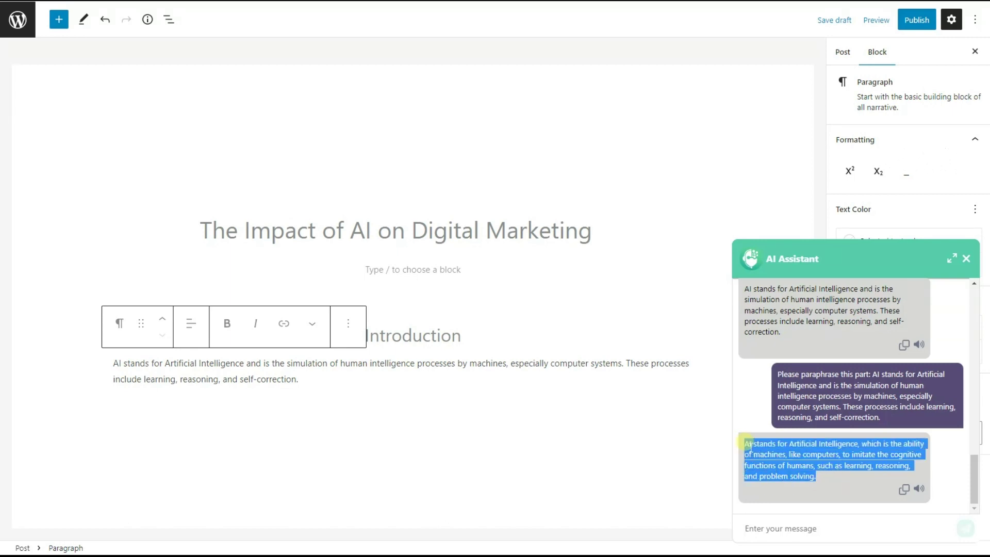
drag(335, 385, 115, 360)
key(ctrl+v)
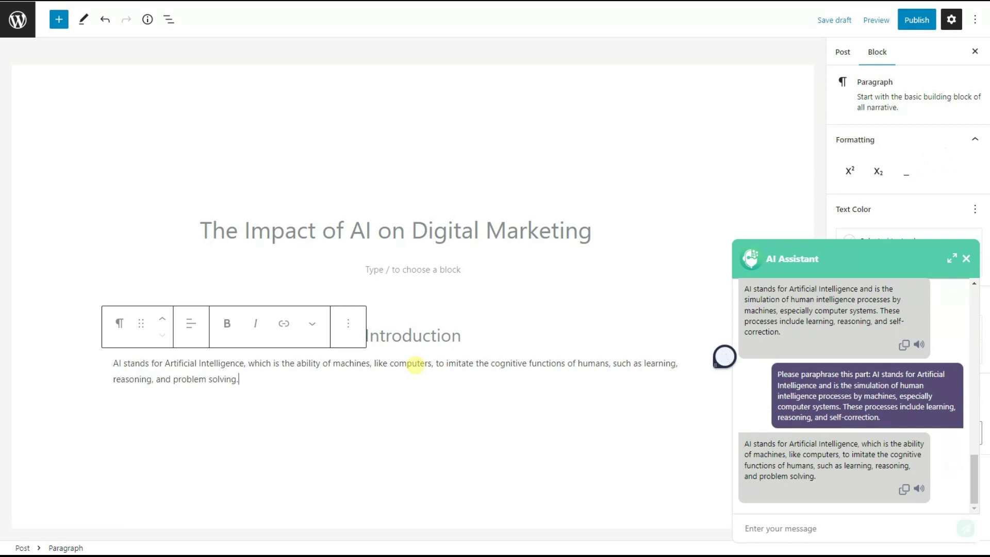
scroll(786, 379, up, 5)
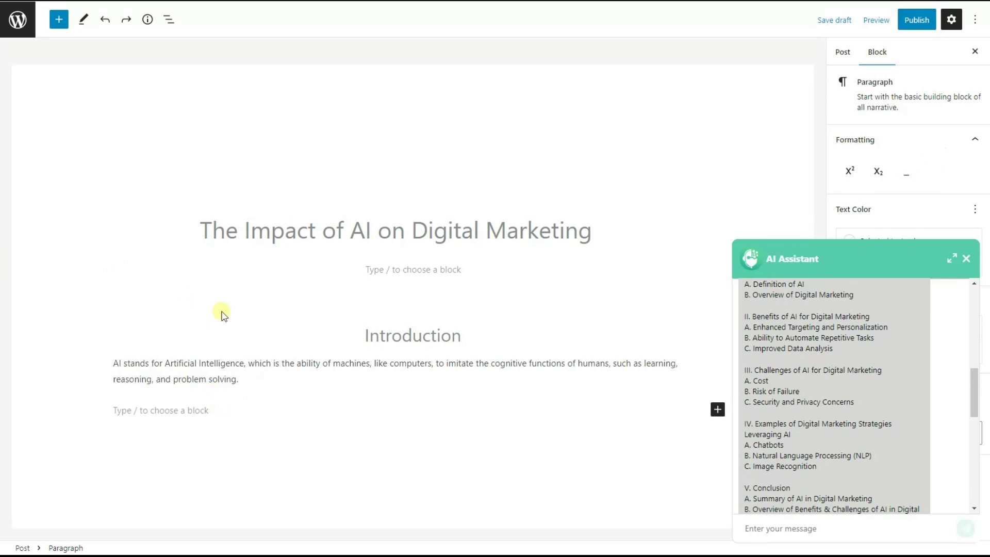
- Add a Heading block containing 'Benefits of AI for Digital Marketing' copied from the outline
click(57, 20)
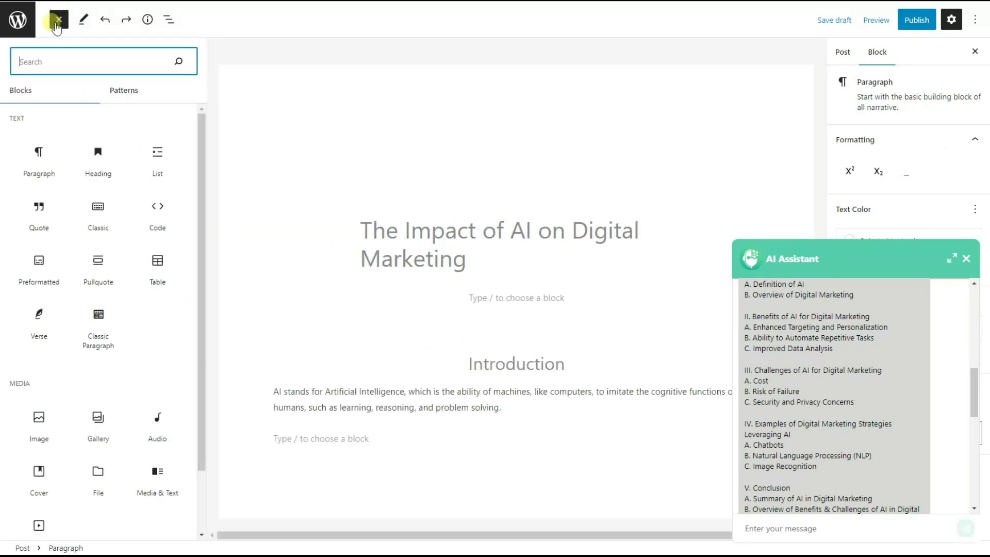
click(120, 164)
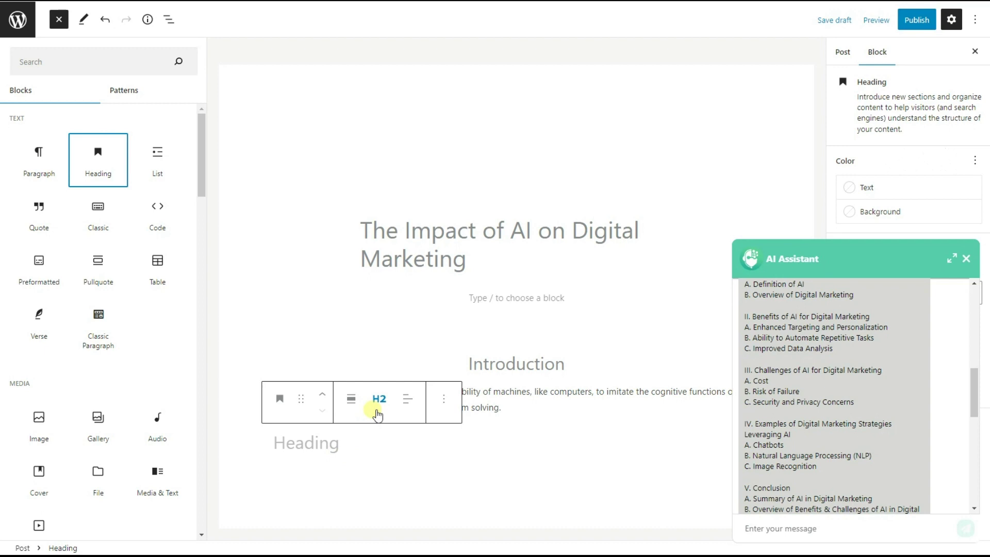
drag(751, 316, 877, 320)
key(ctrl+c)
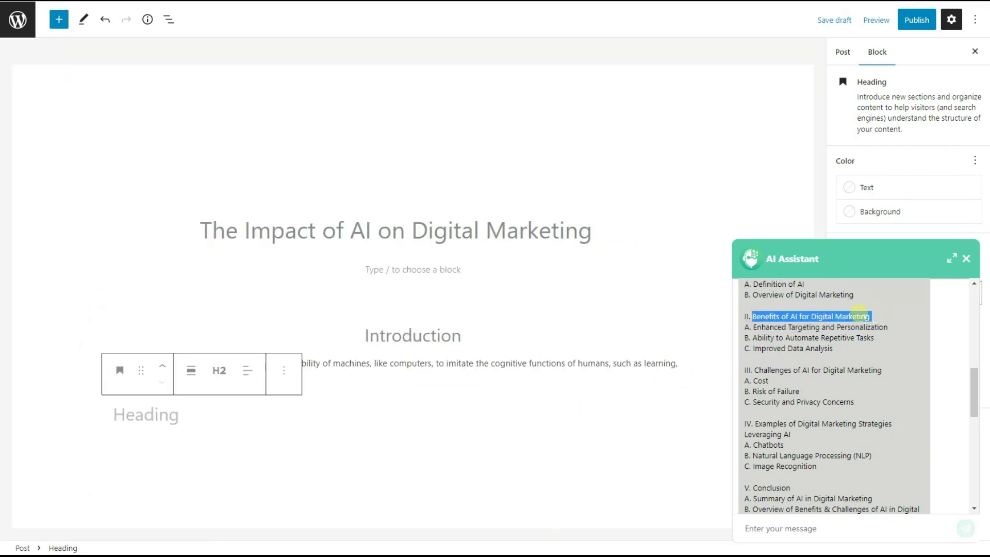
click(259, 409)
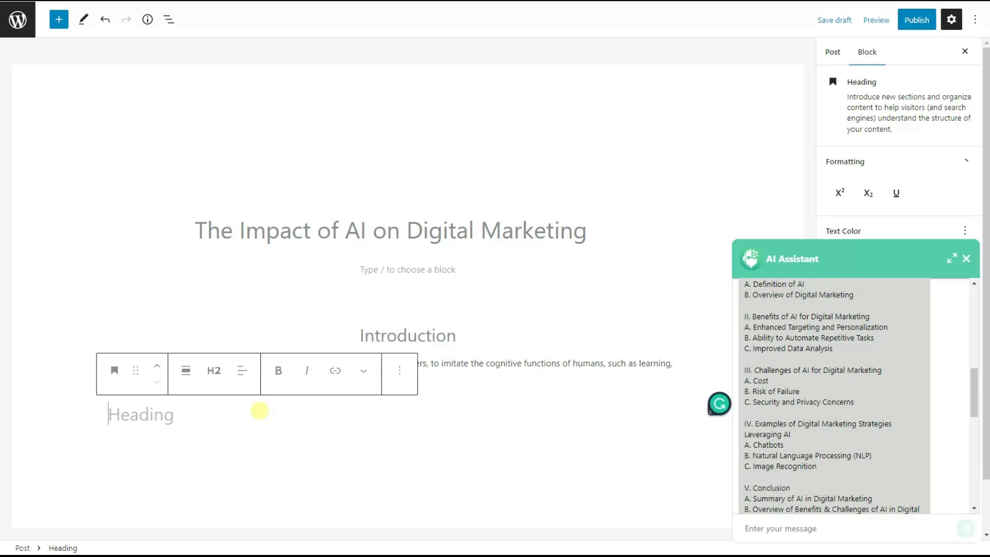
key(ctrl+v)
- Centre the Benefits of AI for Digital Marketing heading and add an empty paragraph below
triple_click(264, 414)
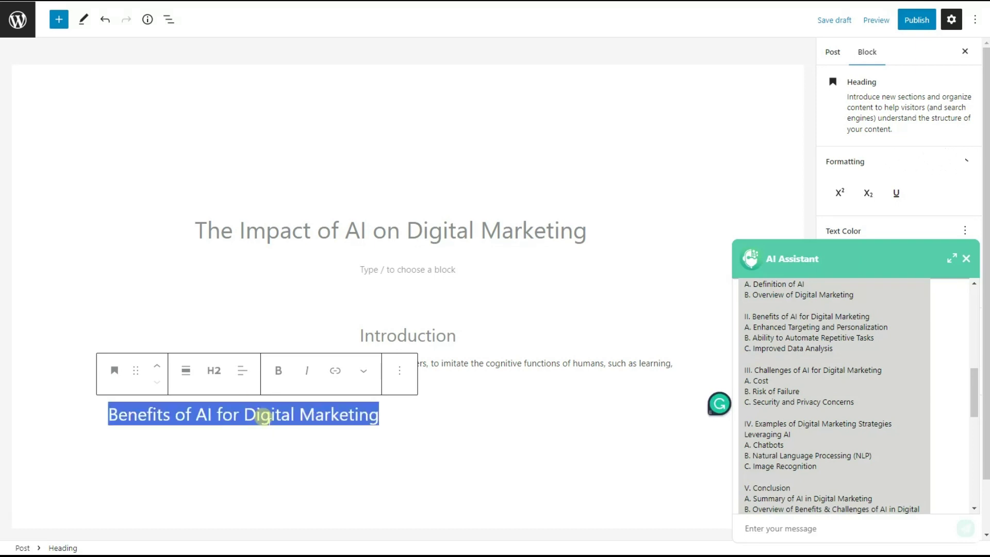
click(242, 370)
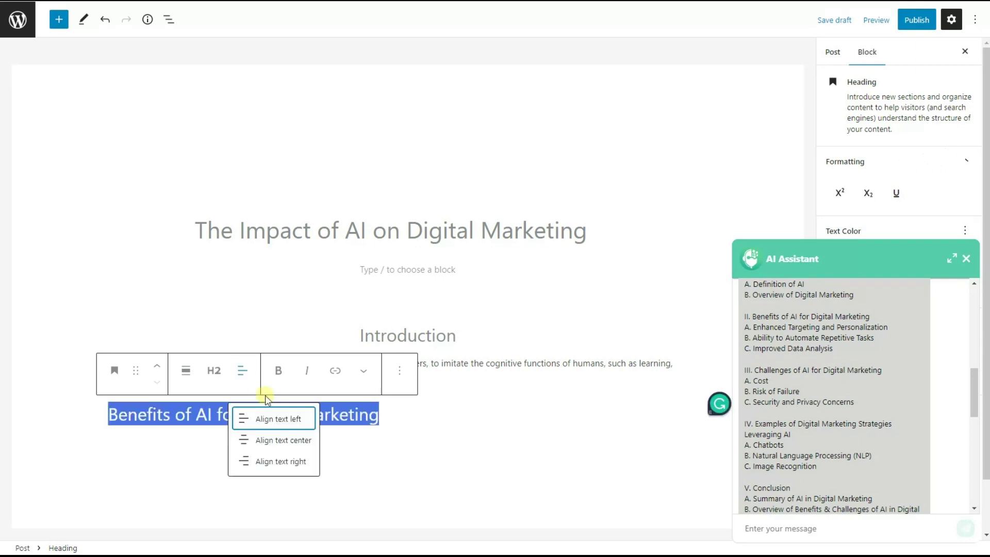
click(278, 440)
click(554, 414)
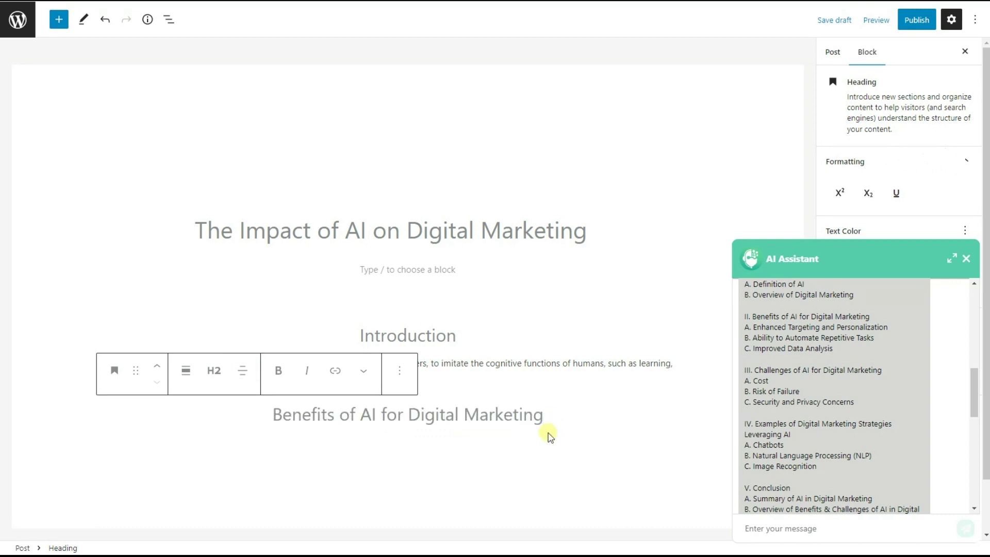
key(Return)
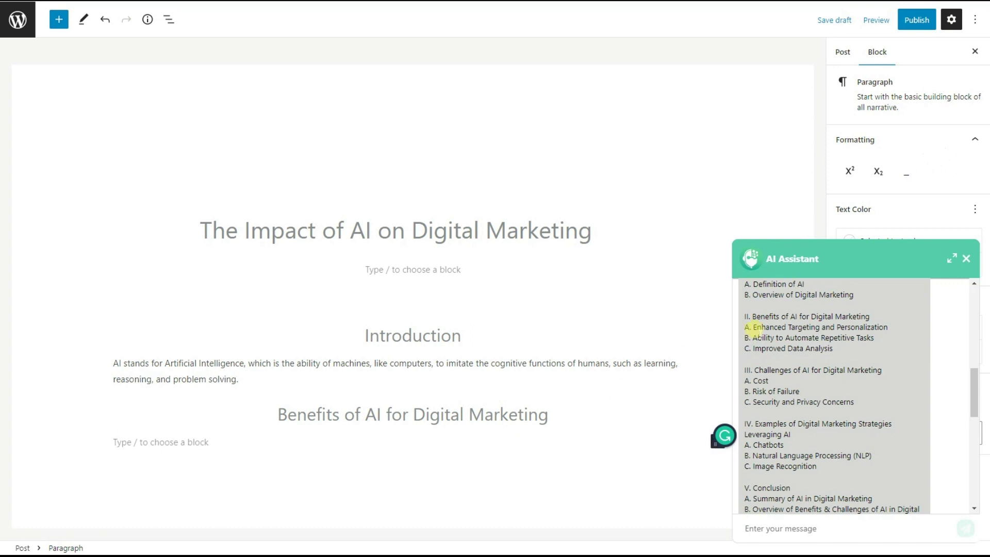
- Ask the assistant to 'Write a paragraph for the following topic:' Benefits of AI for Digital Marketing
drag(753, 327, 892, 329)
click(776, 370)
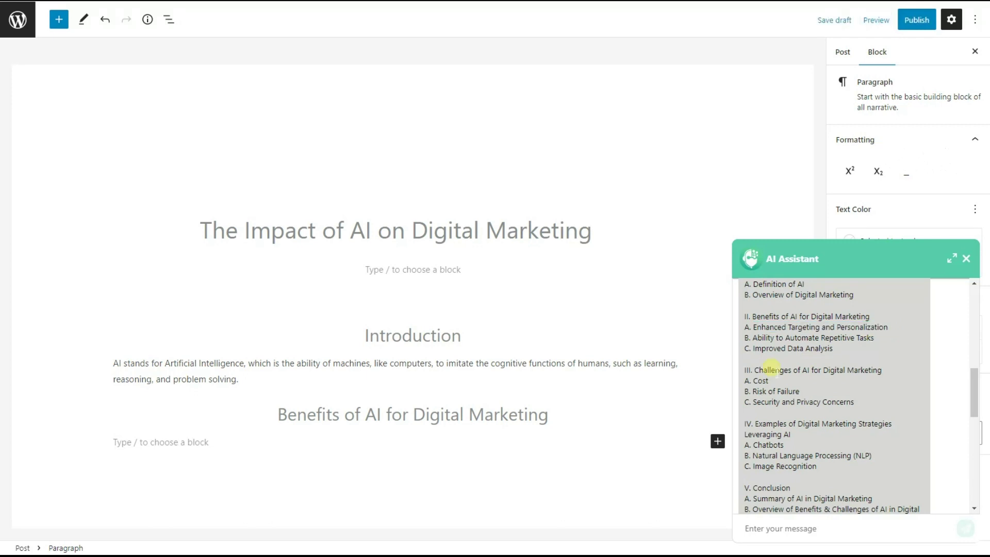
click(757, 536)
text(W)
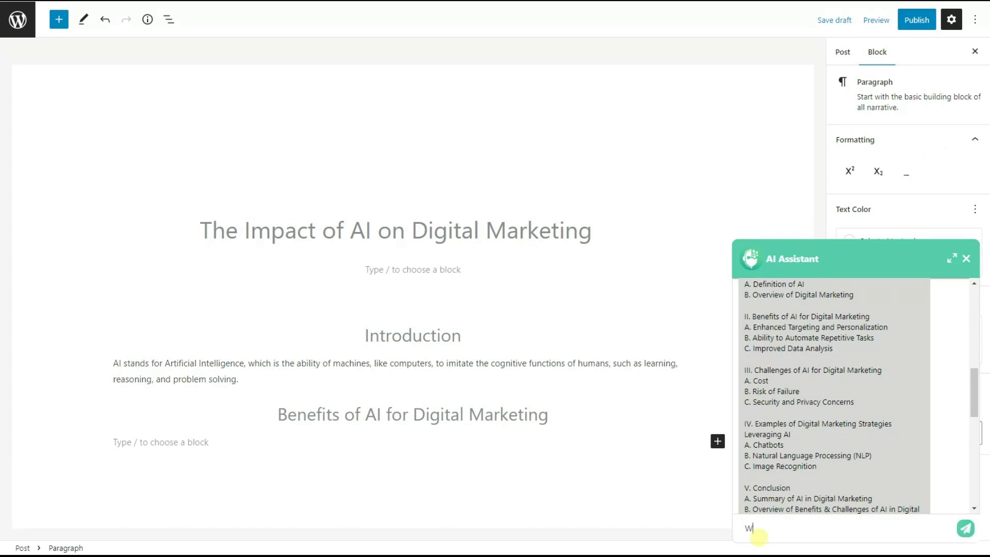
text(rite a paragraph for the following topic:)
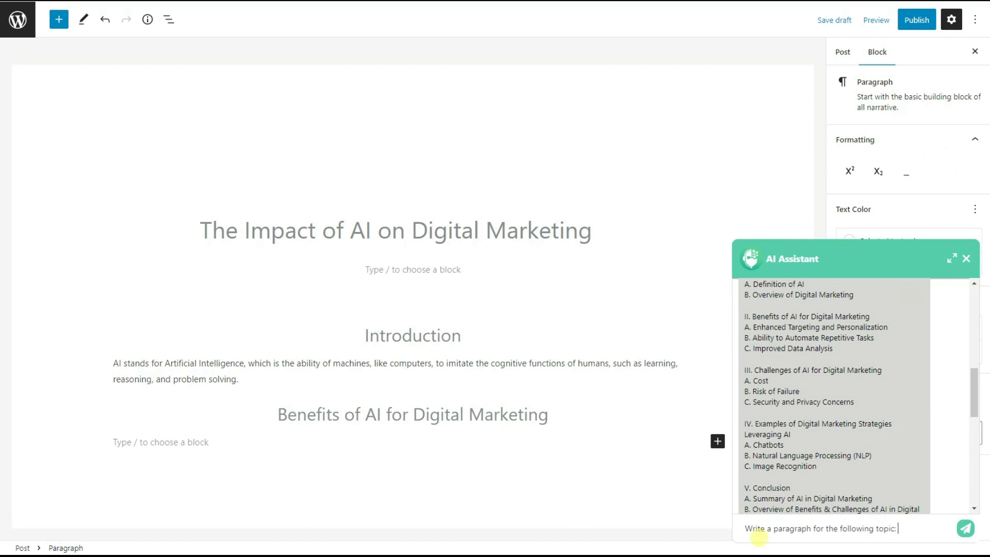
drag(752, 316, 883, 318)
key(ctrl+c)
click(924, 527)
key(ctrl+v)
click(965, 528)
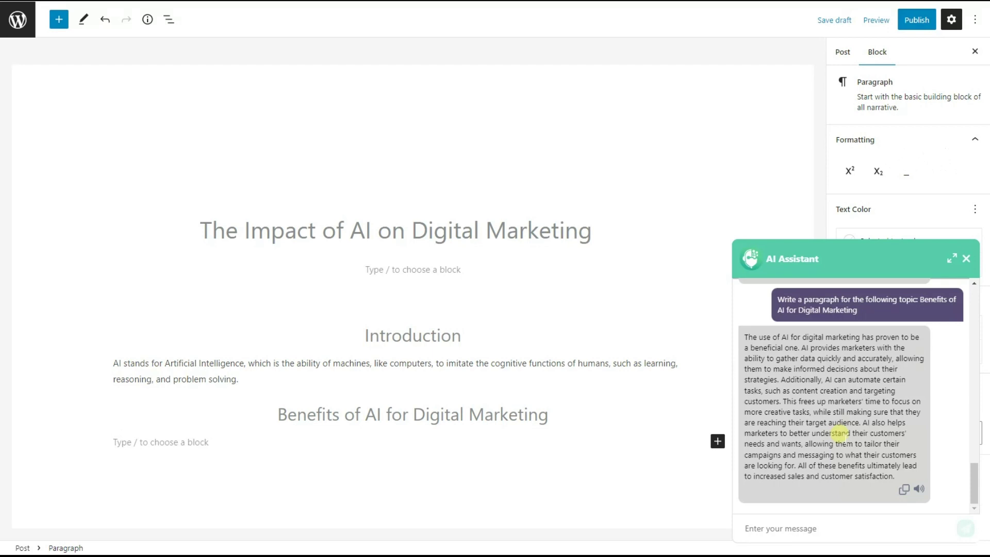
- Ask the assistant to rewrite the paragraph using the keywords AI, Digital Marketing, Automation
scroll(840, 433, up, 5)
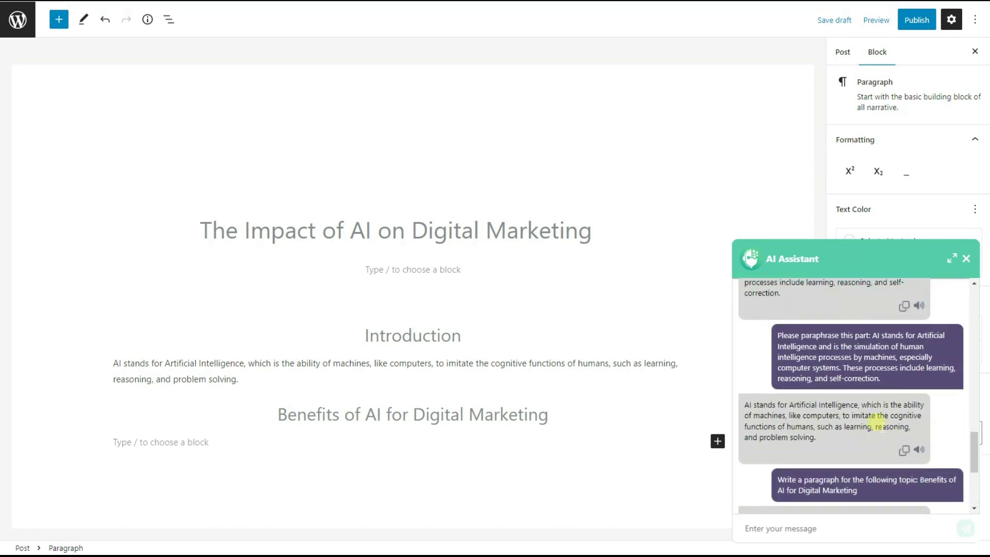
scroll(879, 424, up, 1)
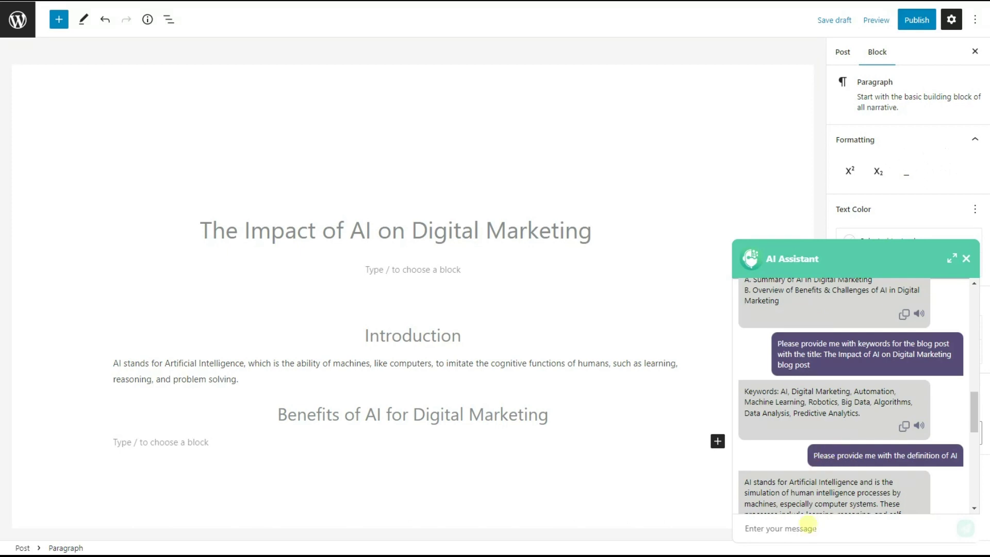
click(808, 526)
text(p)
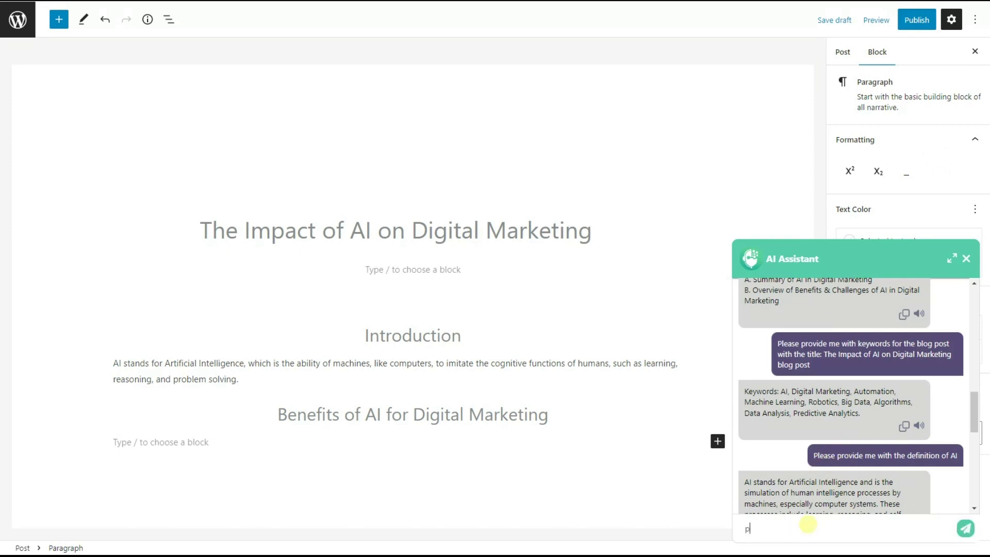
text(lease use the following keyw)
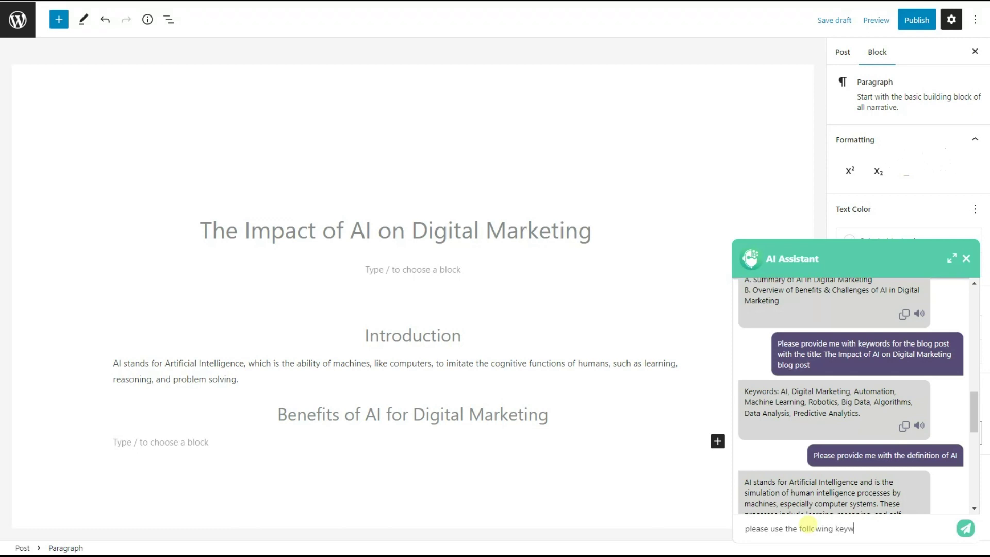
text(ords in this paragt)
key(BackSpace)
text(raph:)
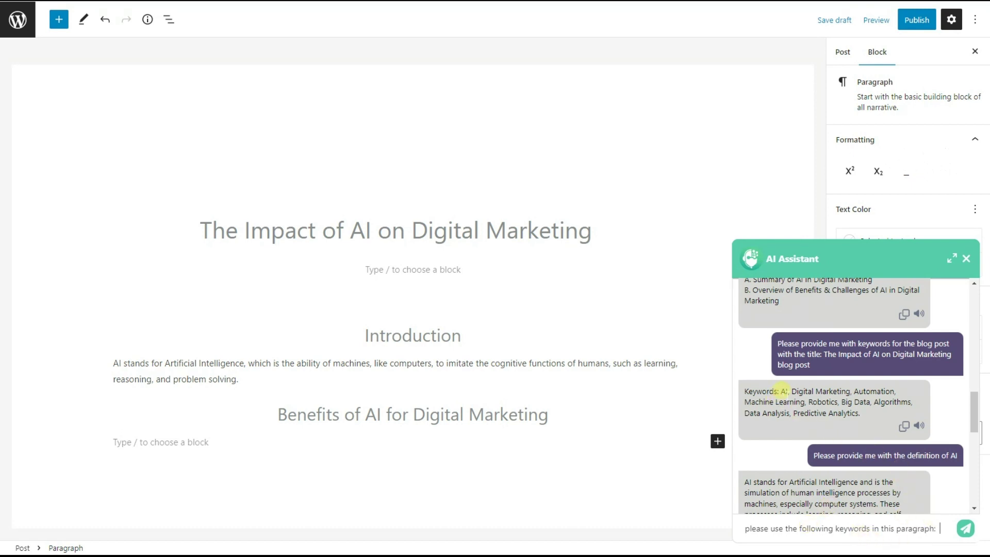
drag(781, 391, 896, 393)
key(ctrl+c)
click(941, 527)
key(ctrl+v)
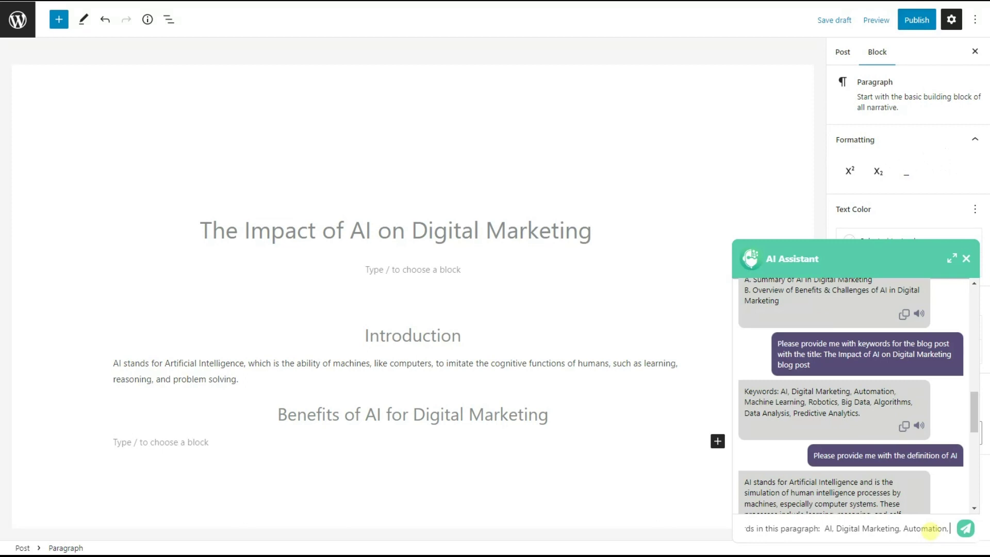
key(Return)
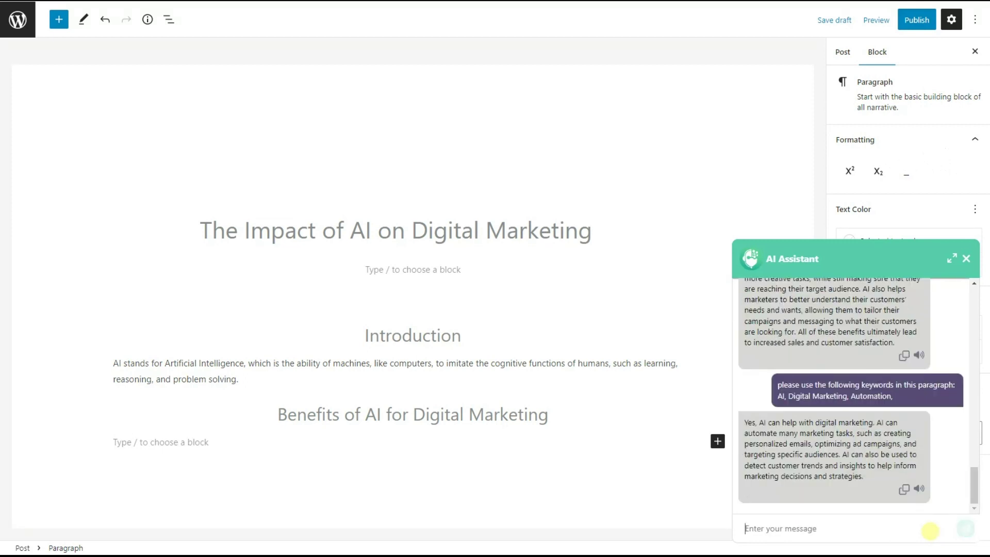
- Paste the assistant's keyword paragraph on automating marketing tasks into the empty block under Benefits
scroll(758, 371, up, 2)
scroll(811, 413, up, 2)
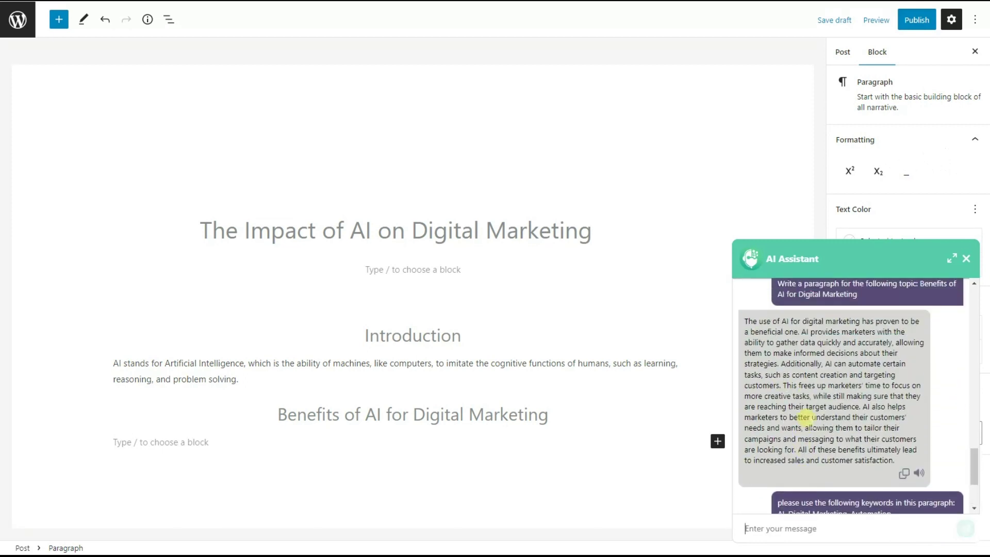
scroll(771, 371, down, 4)
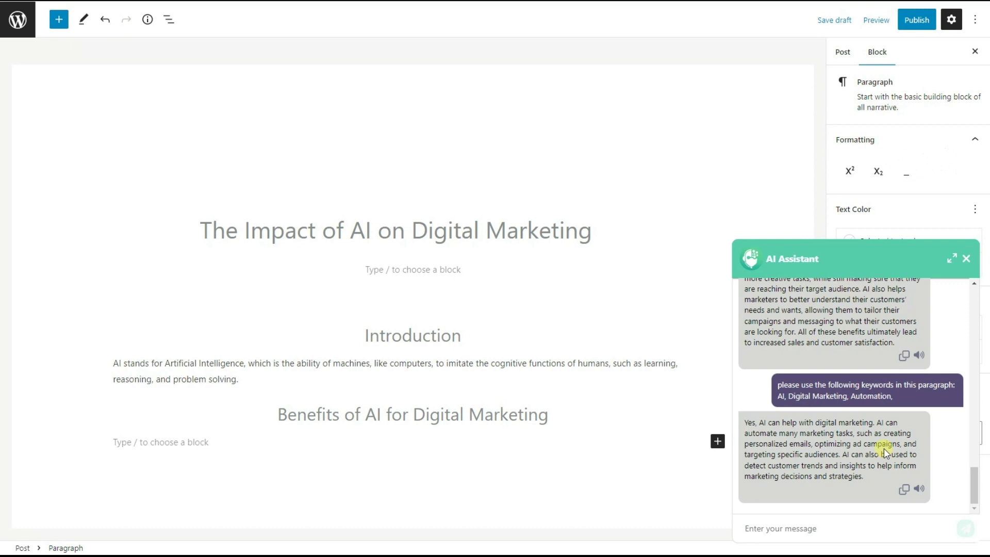
drag(878, 477, 737, 420)
key(ctrl+c)
click(313, 444)
key(ctrl+v)
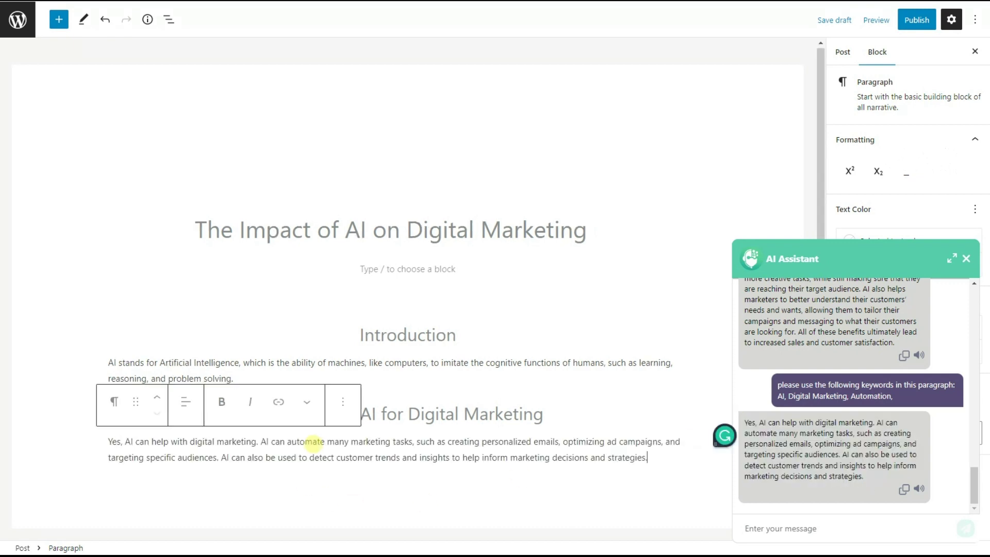
click(539, 415)
click(636, 443)
click(658, 459)
click(521, 436)
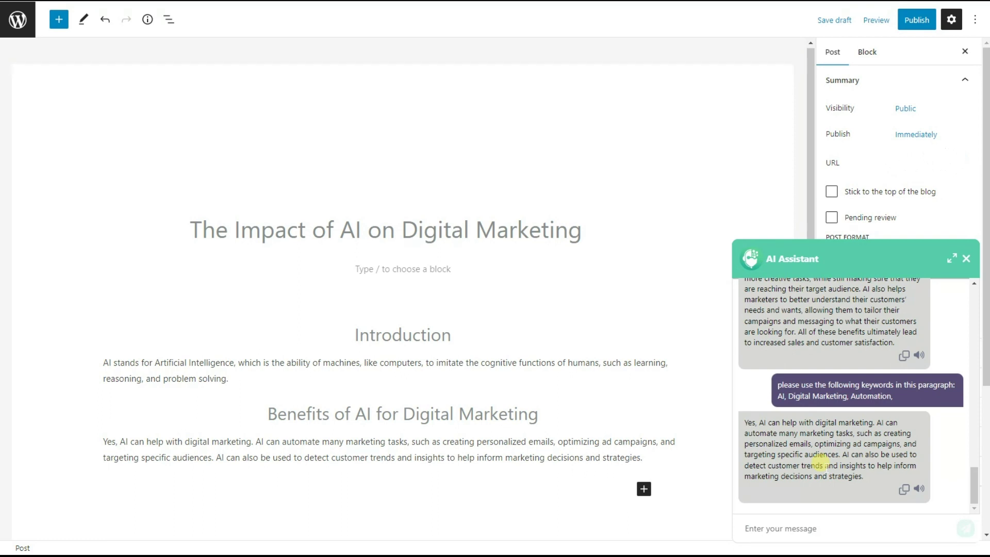
- Ask the assistant 'What are the digital marketing trends for 2023' and review its reply
click(840, 527)
text(What )
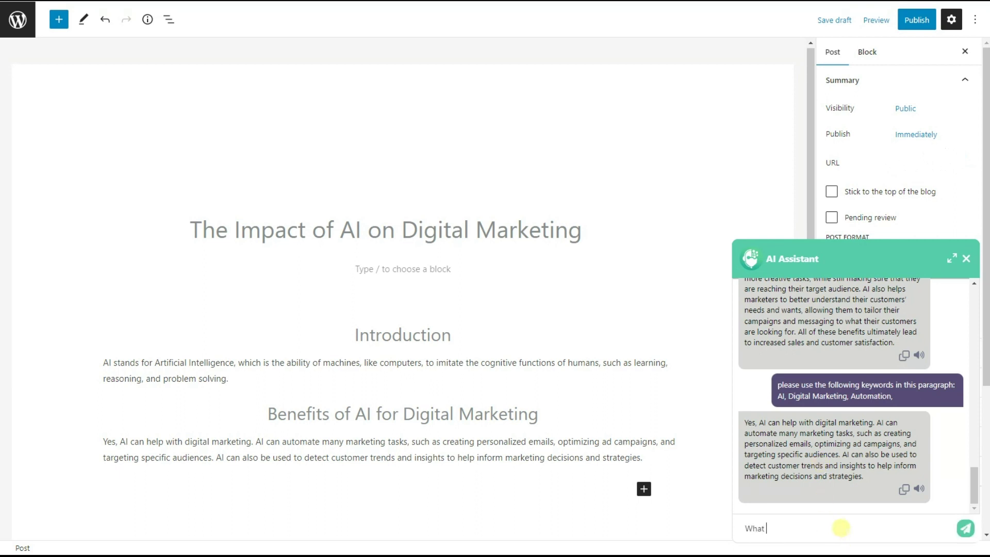
text(are the f)
key(BackSpace)
text(digital marketing trends )
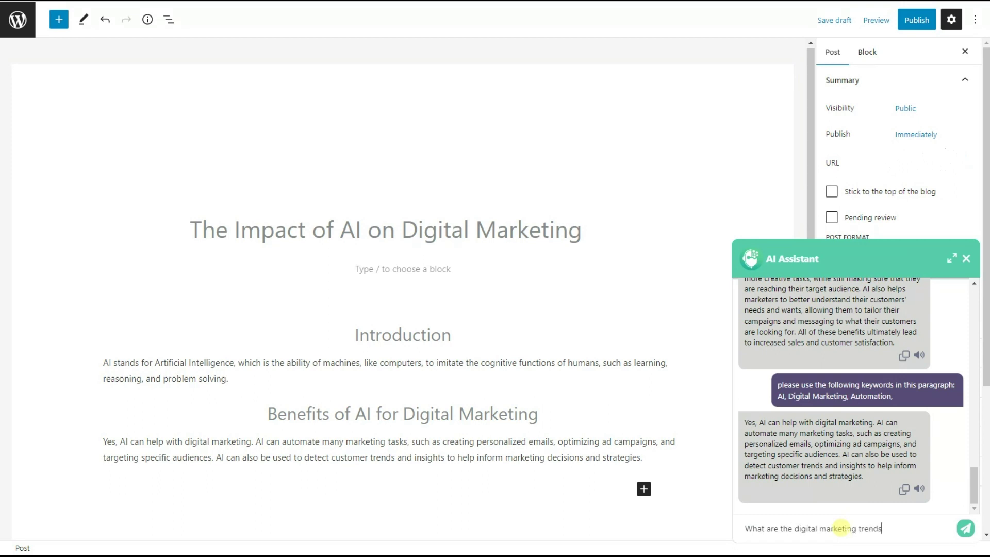
text(for 20213)
key(BackSpace)
text(3)
key(Return)
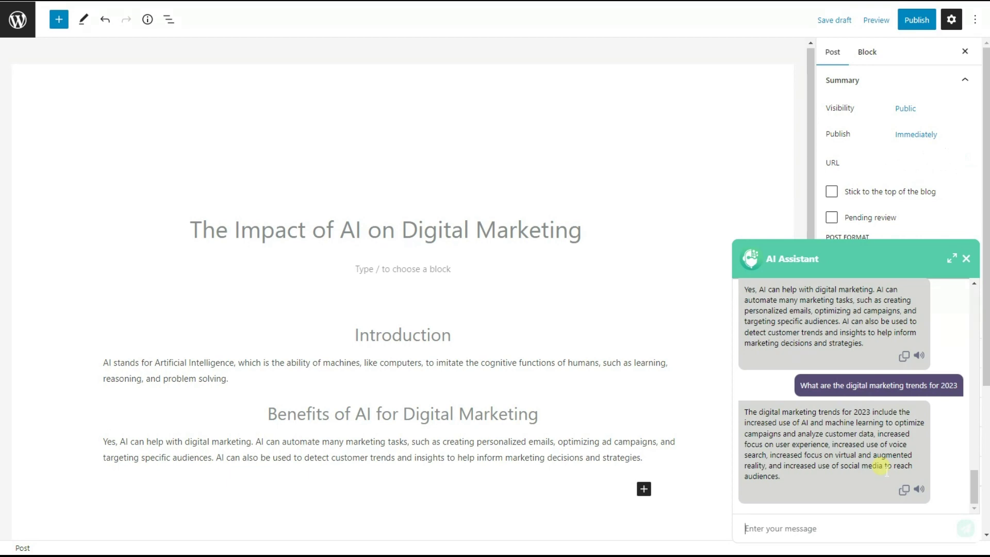
scroll(876, 464, up, 10)
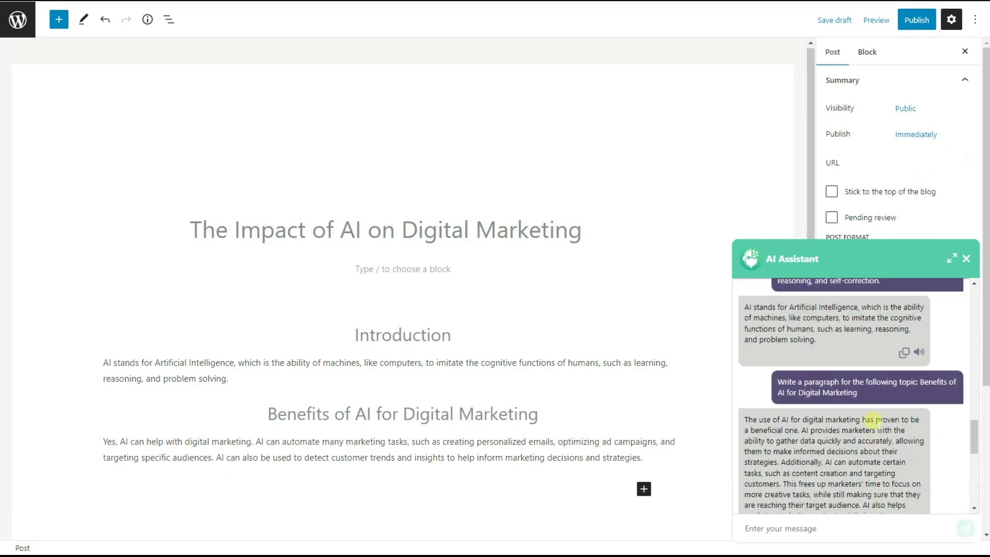
scroll(862, 438, up, 10)
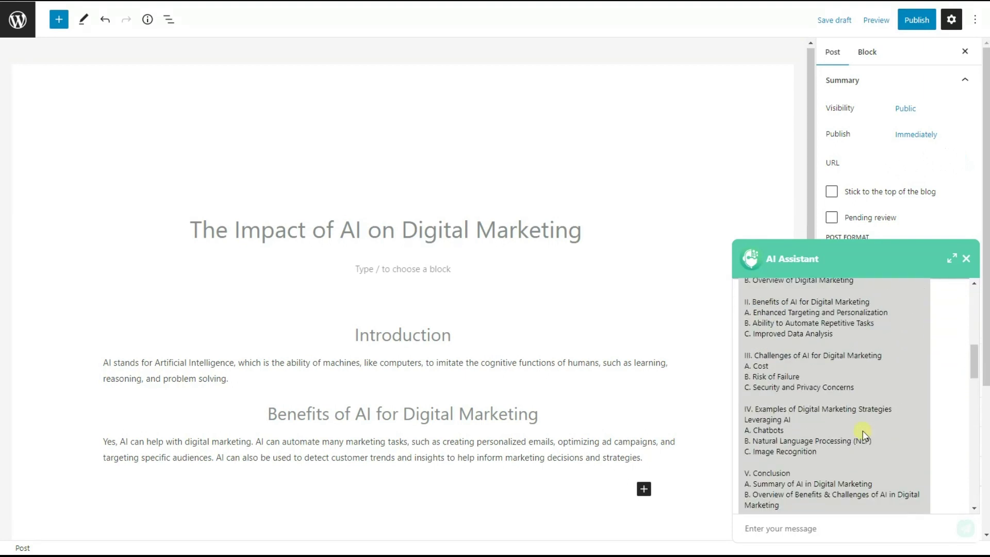
scroll(862, 435, down, 10)
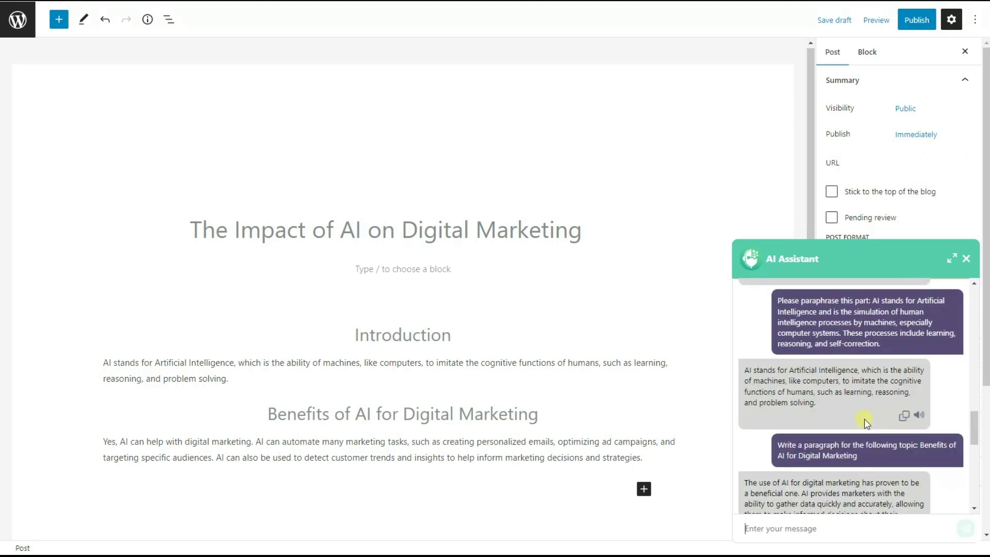